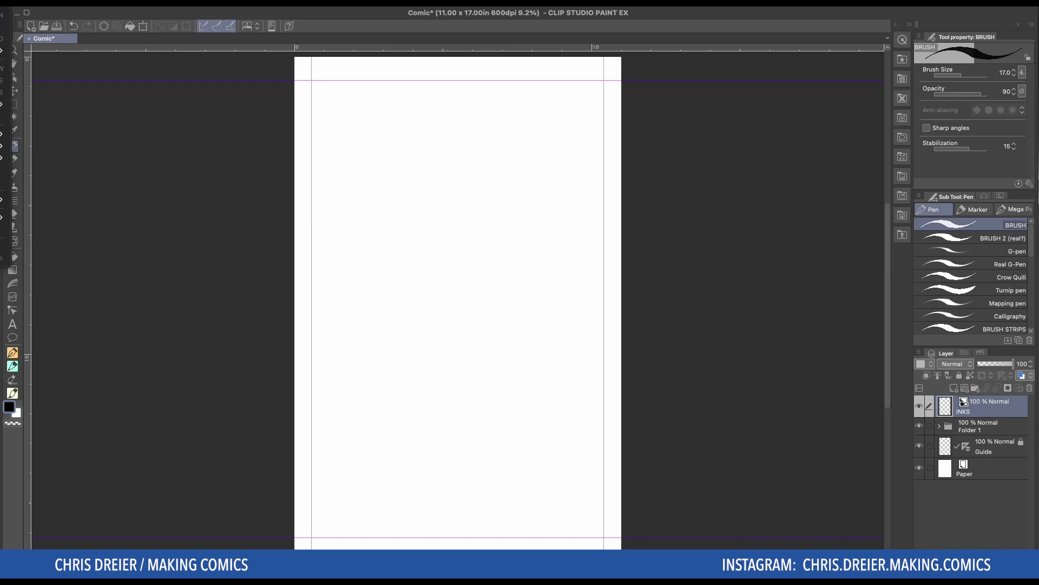
Import the image Dawn of Jedi Jan copy.jpg into the comic page as a new layer.
{"action": "mouse_move", "coordinate": [5, 218]}
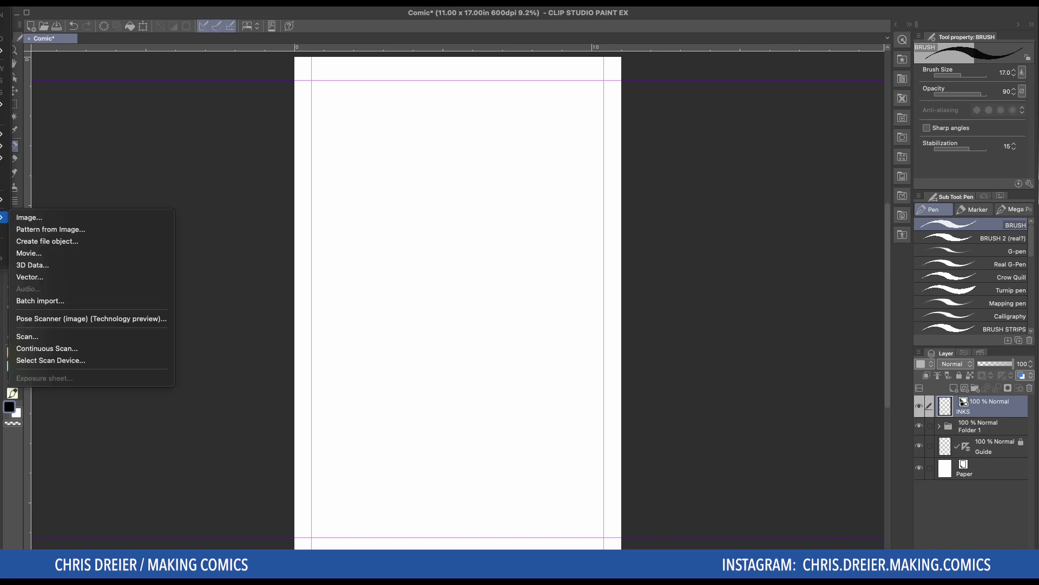
{"action": "left_click", "coordinate": [27, 218]}
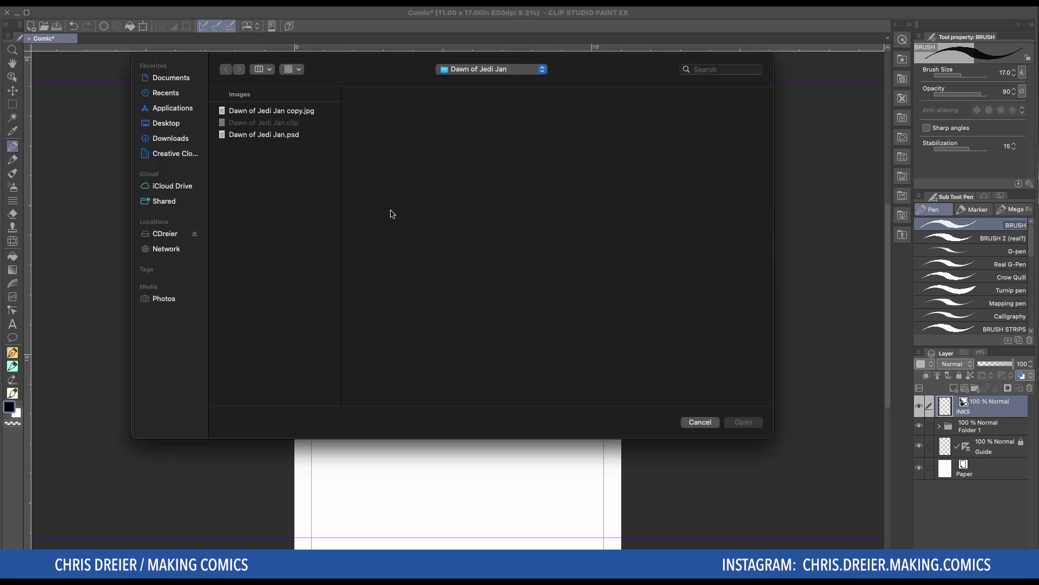
{"action": "left_click", "coordinate": [258, 111]}
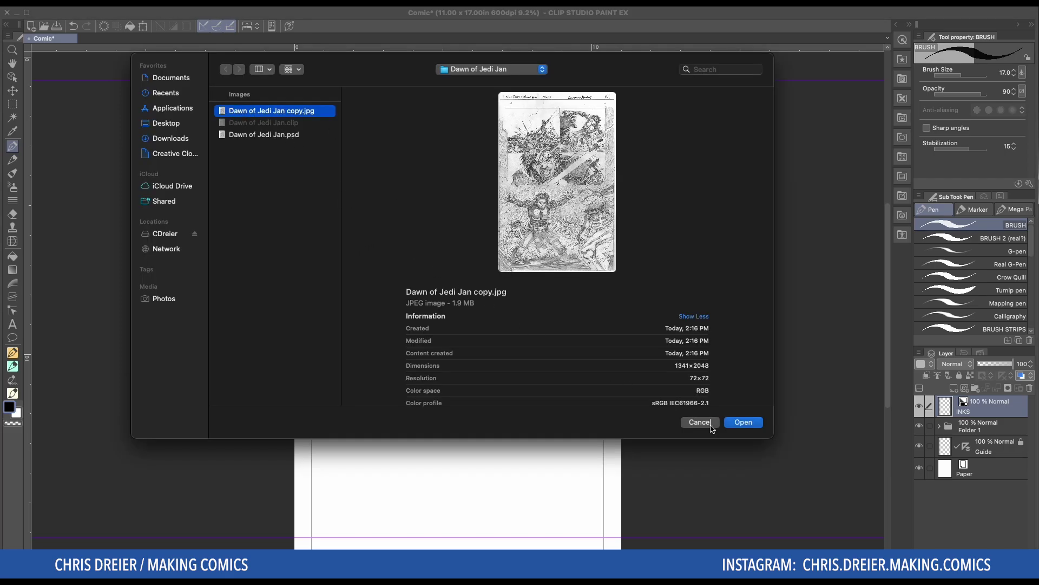
{"action": "left_click", "coordinate": [751, 426]}
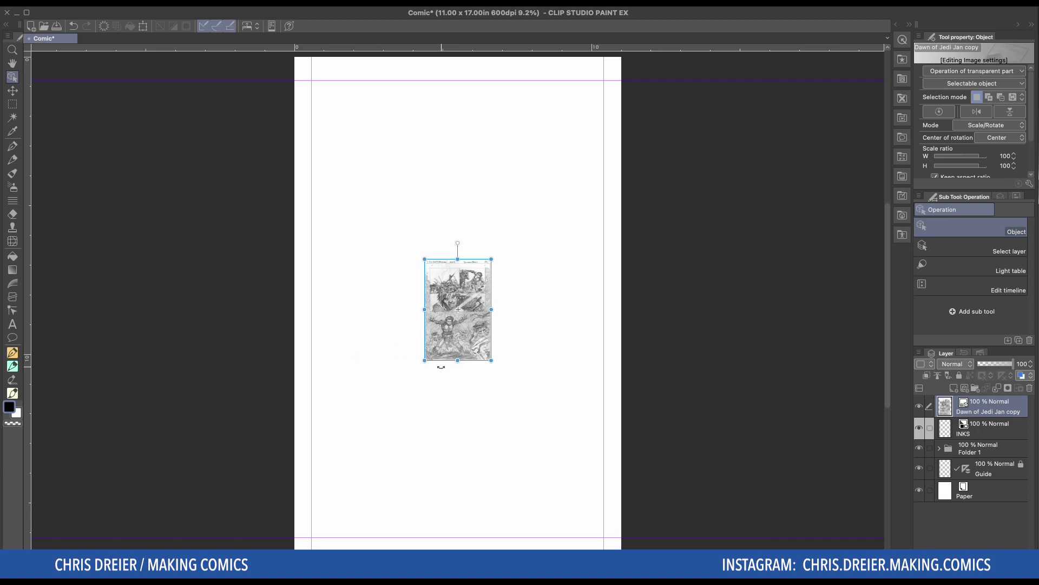
Move the imported pencils to the page's upper-right corner and enlarge them proportionally to about 528% so they cover the page.
{"action": "left_click_drag", "start_coordinate": [448, 348], "coordinate": [578, 144]}
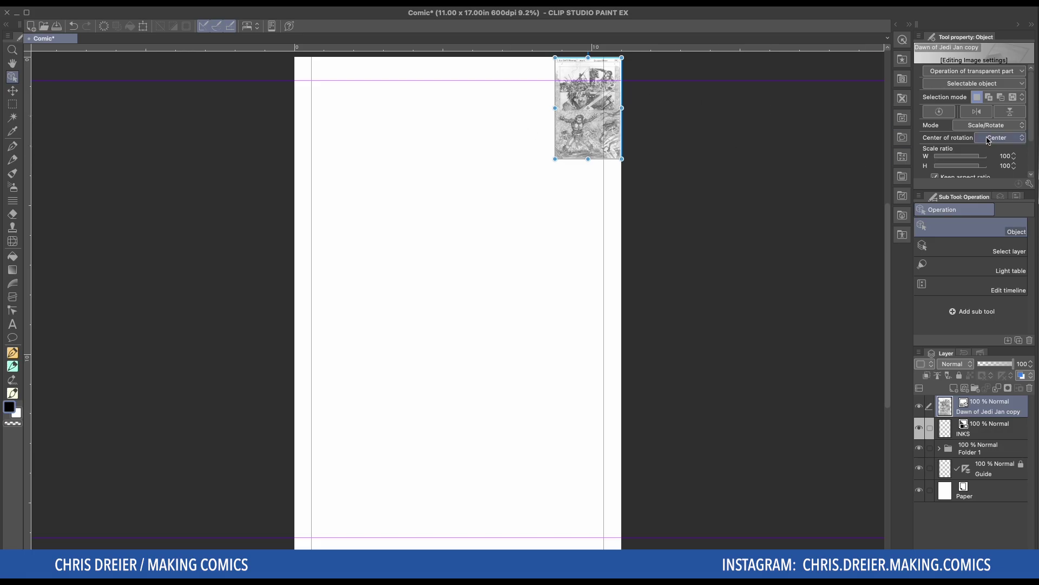
{"action": "scroll", "coordinate": [985, 140], "scroll_direction": "down", "scroll_amount": 2}
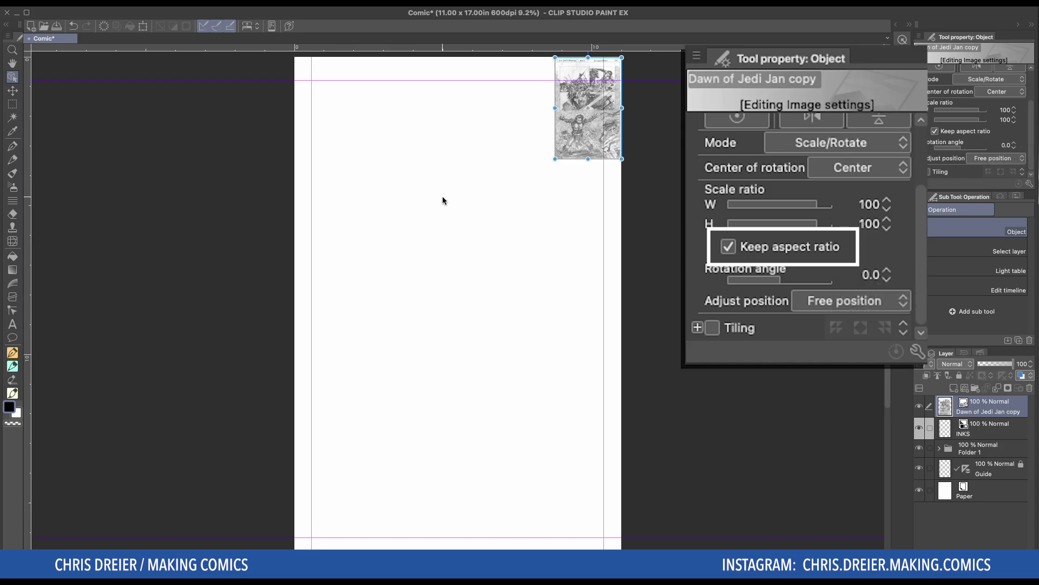
{"action": "left_click_drag", "start_coordinate": [556, 159], "coordinate": [295, 569]}
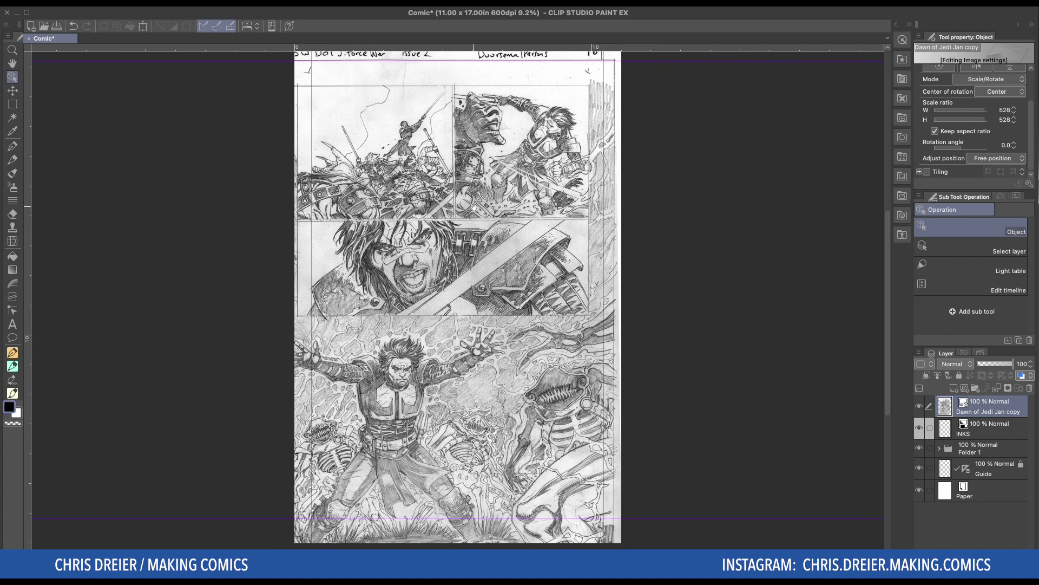
Rescale the pencils proportionally to about 532% and reposition them so the panel edges line up with the page guides.
{"action": "left_click_drag", "start_coordinate": [467, 206], "coordinate": [493, 234]}
{"action": "scroll", "coordinate": [493, 234], "scroll_direction": "down", "scroll_amount": 2}
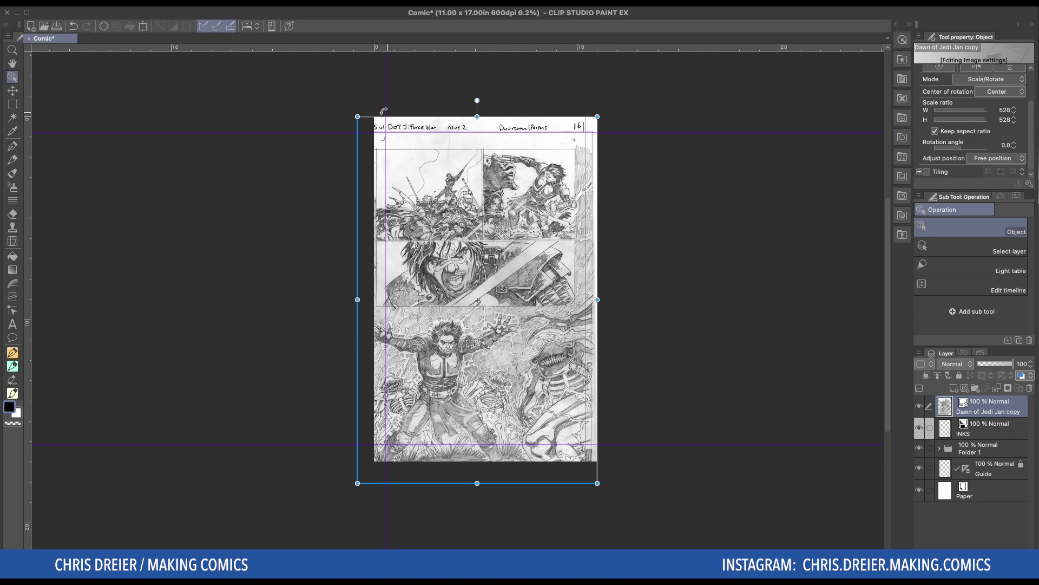
{"action": "left_click_drag", "start_coordinate": [357, 116], "coordinate": [351, 106]}
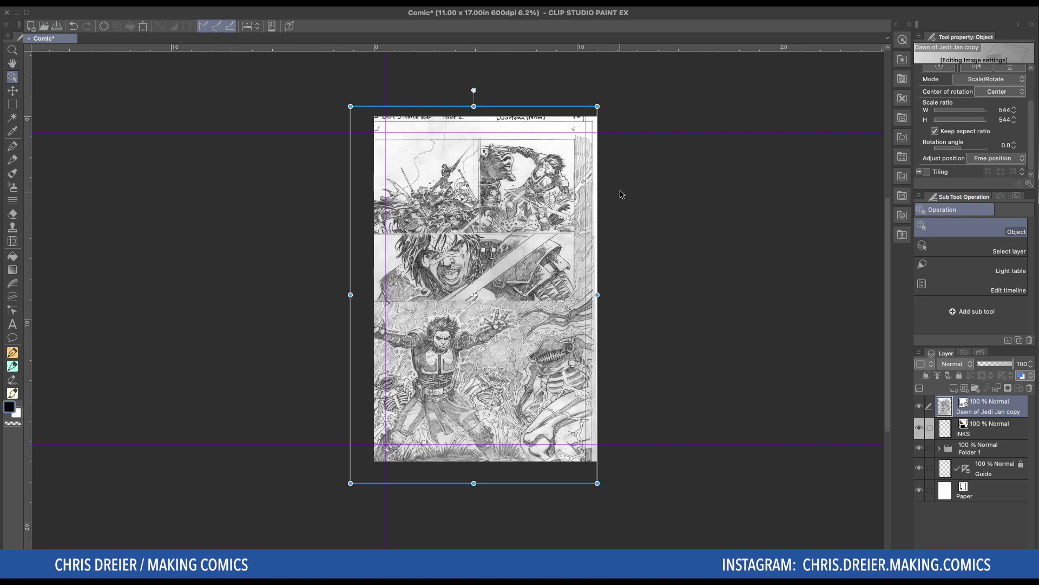
{"action": "left_click_drag", "start_coordinate": [479, 199], "coordinate": [495, 189]}
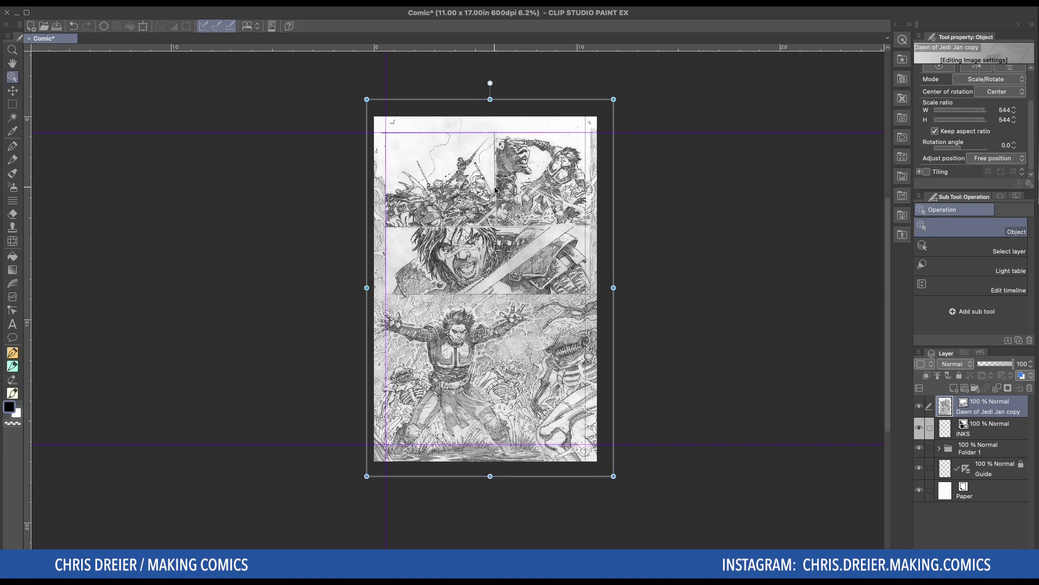
{"action": "left_click_drag", "start_coordinate": [613, 476], "coordinate": [580, 468]}
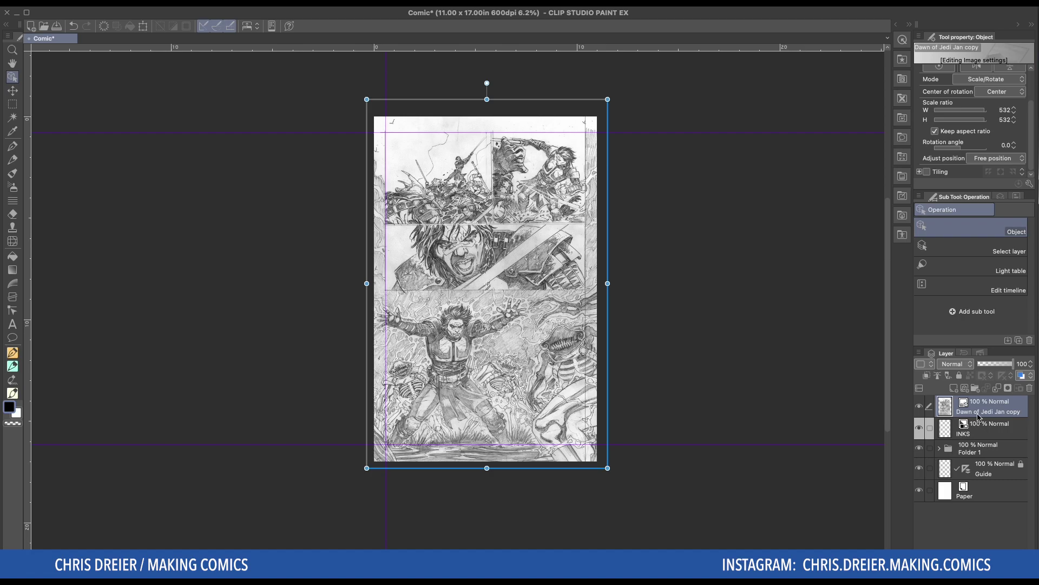
Place the Dawn of Jedi Jan copy layer below Folder 1 and set its opacity to 50%.
{"action": "left_click_drag", "start_coordinate": [978, 411], "coordinate": [969, 458]}
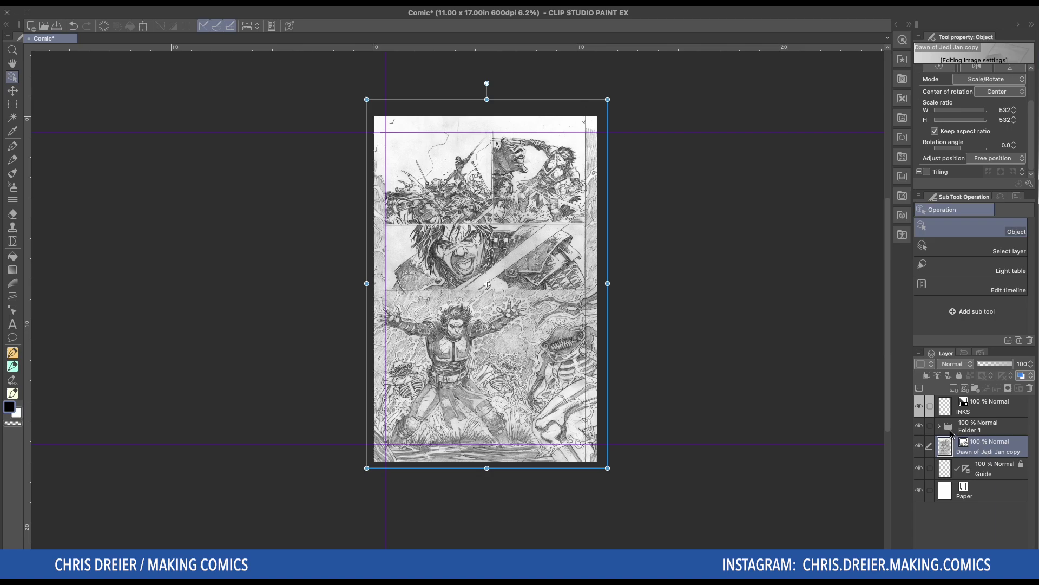
{"action": "left_click", "coordinate": [1022, 364]}
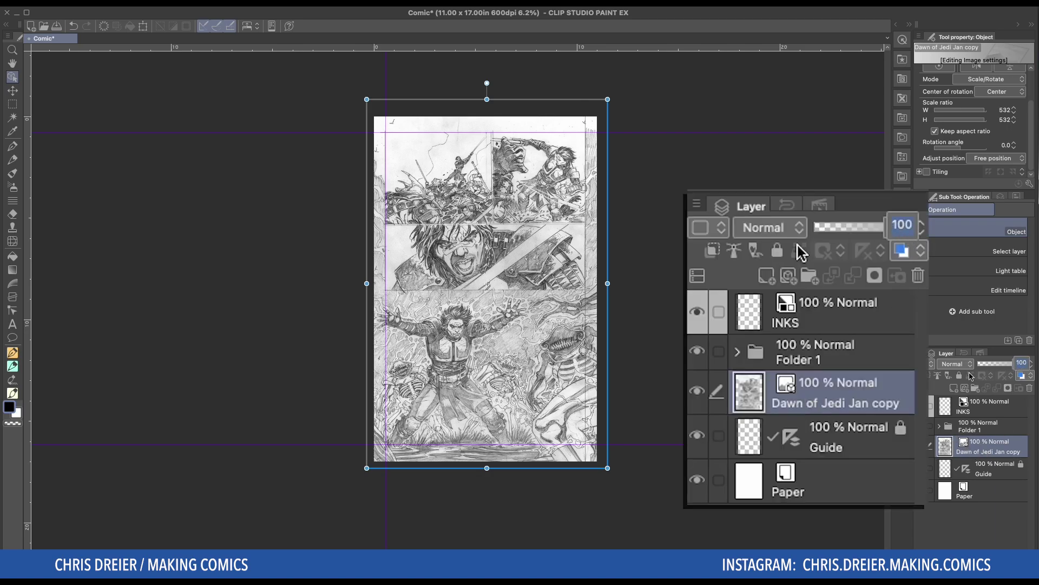
{"action": "type", "text": "50"}
{"action": "key", "text": "Return"}
{"action": "scroll", "coordinate": [522, 320], "scroll_direction": "up", "scroll_amount": 2}
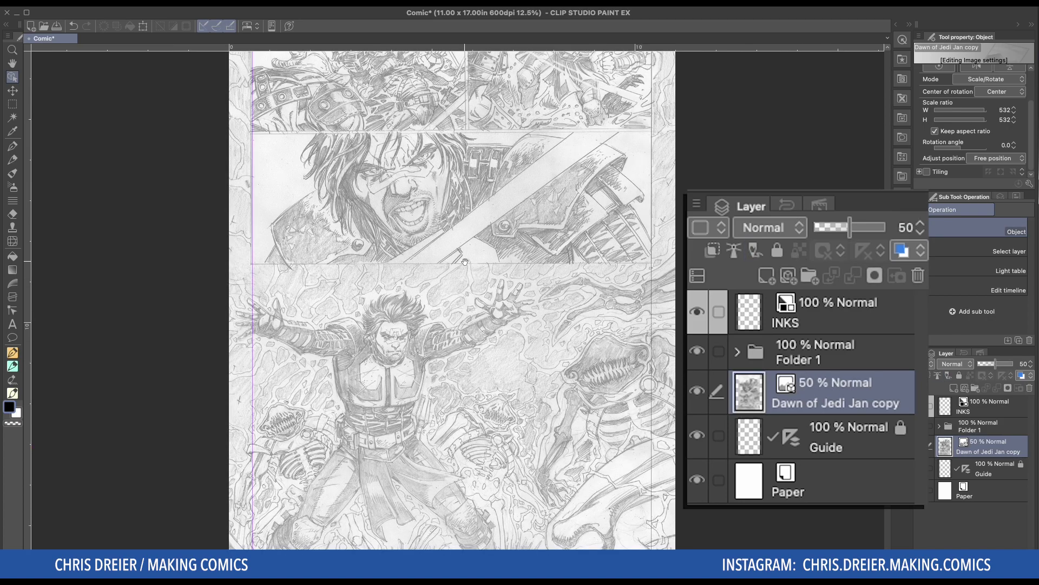
{"action": "left_click_drag", "start_coordinate": [465, 262], "coordinate": [480, 308]}
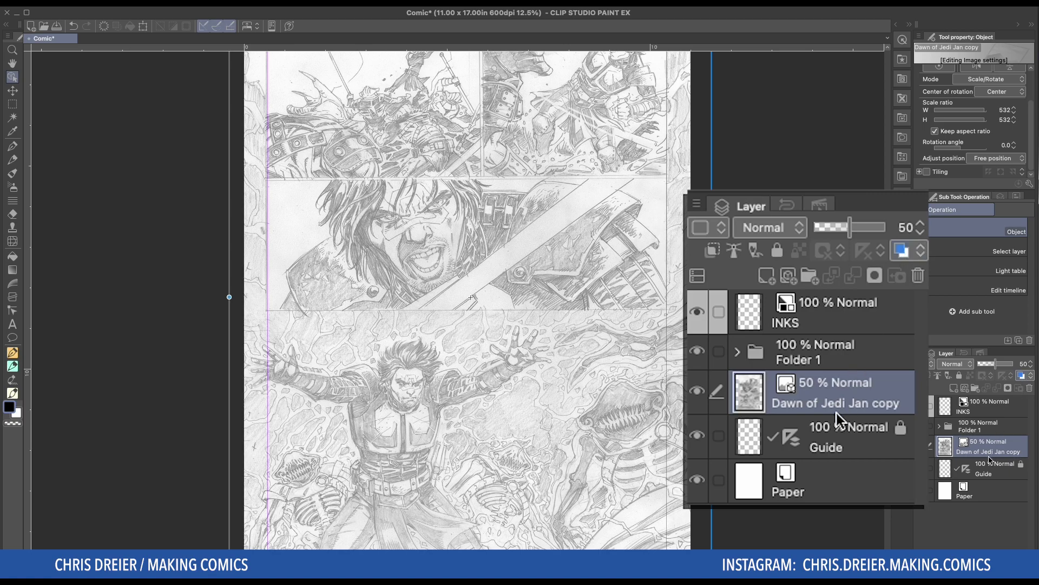
Try the blue layer color on the pencils, turn it off again, and lock the pencils layer.
{"action": "left_click", "coordinate": [900, 249]}
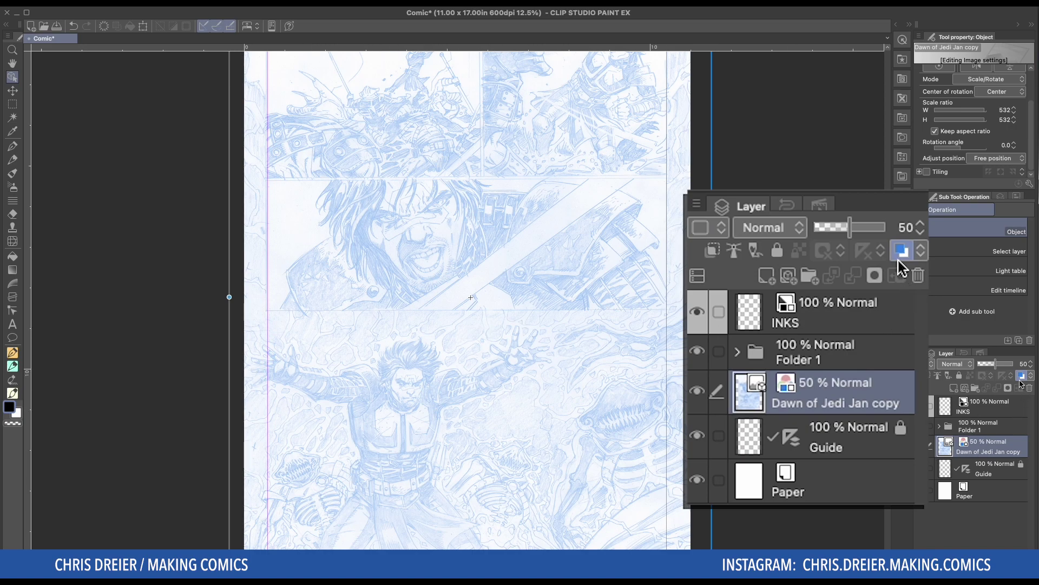
{"action": "left_click", "coordinate": [898, 260]}
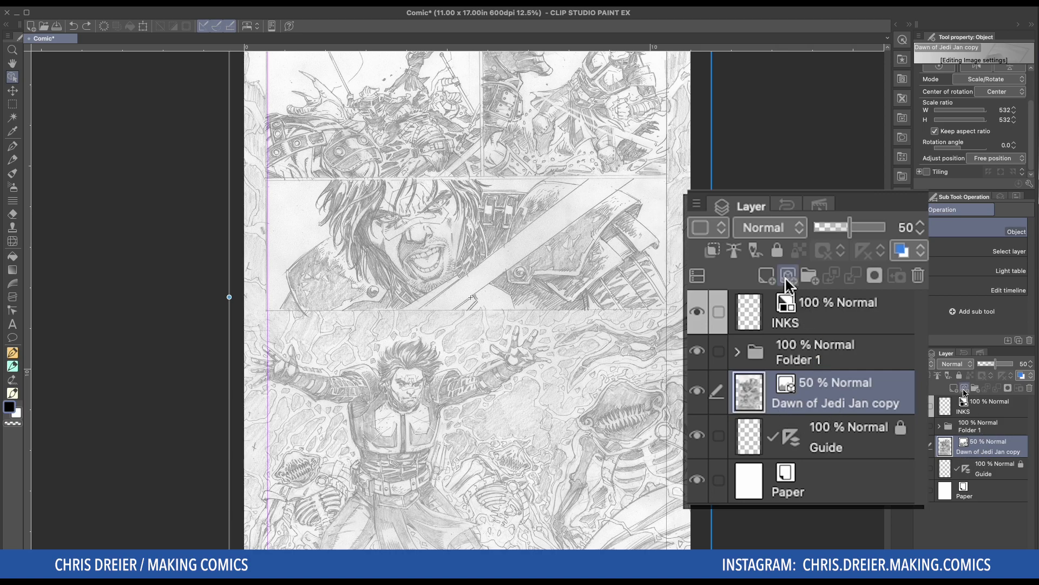
{"action": "left_click", "coordinate": [779, 249]}
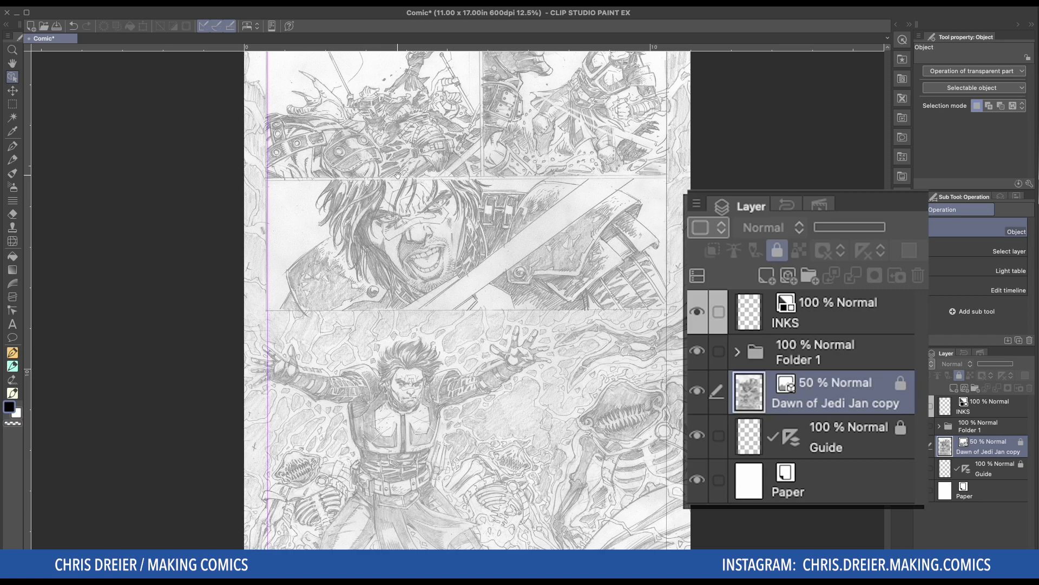
{"action": "left_click_drag", "start_coordinate": [398, 175], "coordinate": [410, 248]}
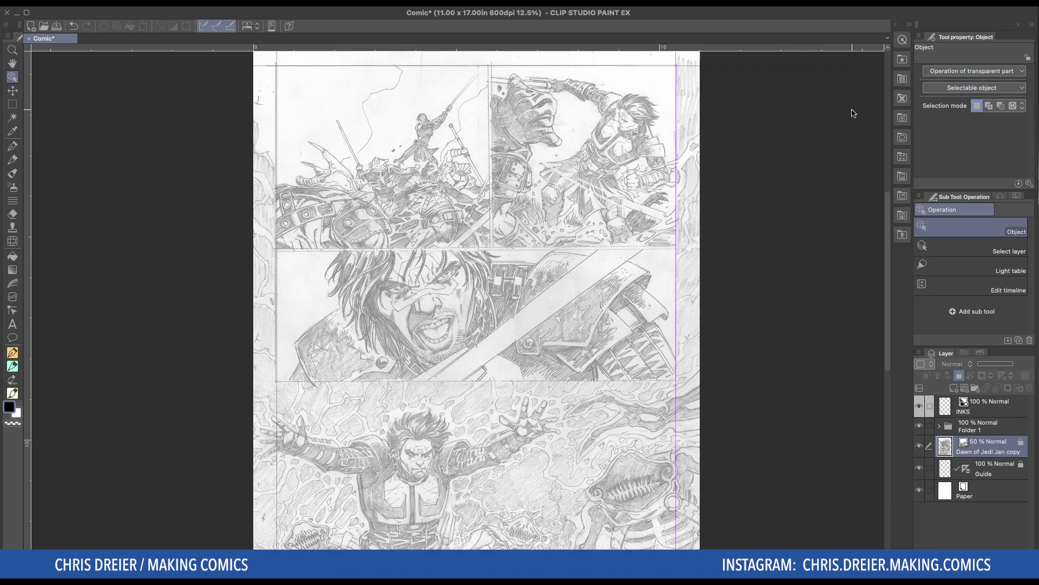
Examine the Figure tool's direct draw, frame border, ruler, saturated line and stream line sub tools.
{"action": "key", "text": "u"}
{"action": "left_click", "coordinate": [13, 283]}
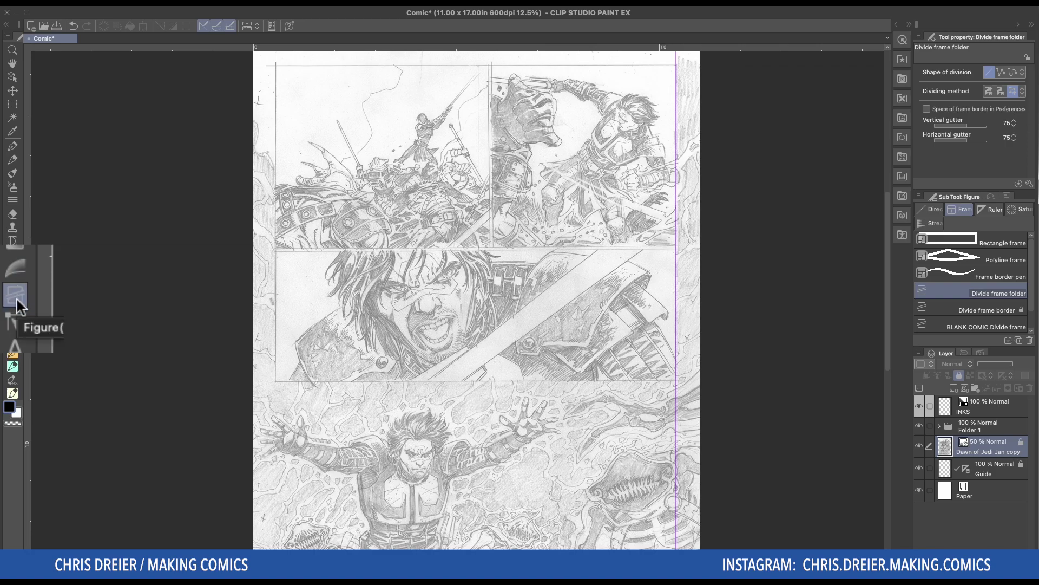
{"action": "left_click", "coordinate": [17, 301]}
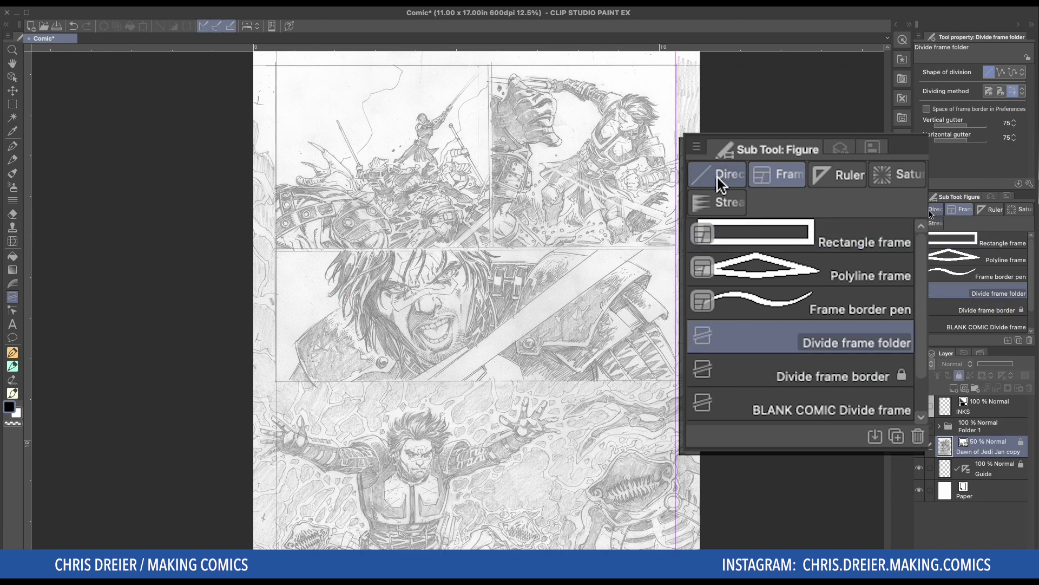
{"action": "left_click", "coordinate": [931, 210]}
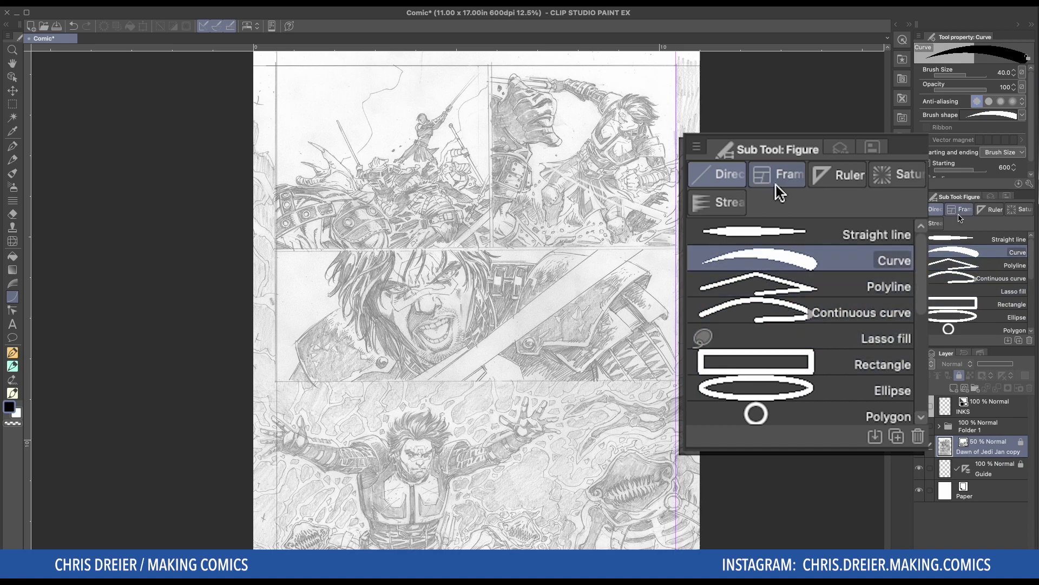
{"action": "left_click", "coordinate": [958, 211]}
{"action": "left_click", "coordinate": [993, 211]}
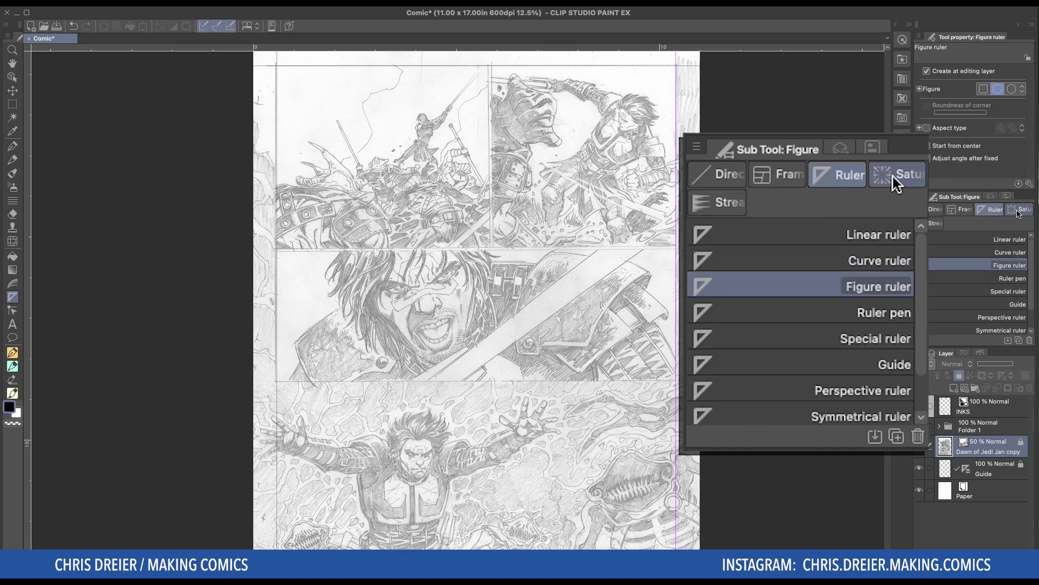
{"action": "left_click", "coordinate": [1019, 211]}
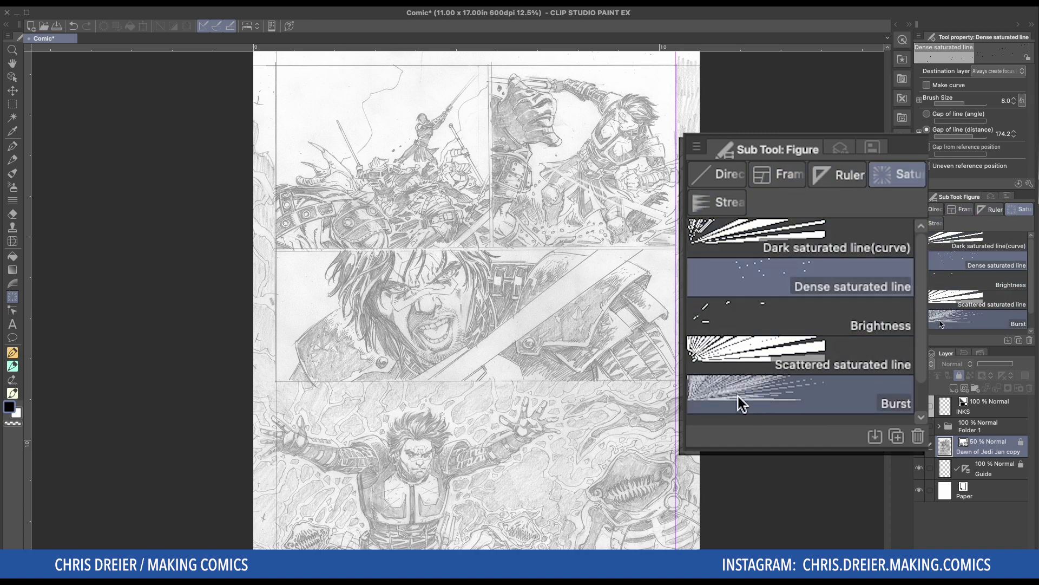
{"action": "left_click", "coordinate": [936, 222]}
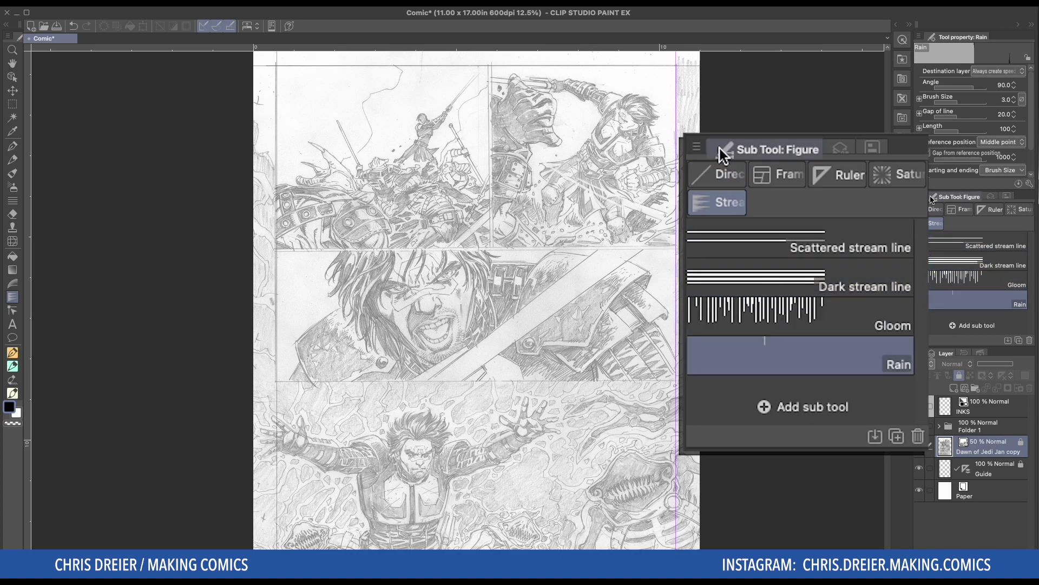
Draw one Rectangle frame around the upper three panels between the side guides, and hide the Guide layer.
{"action": "left_click", "coordinate": [951, 212]}
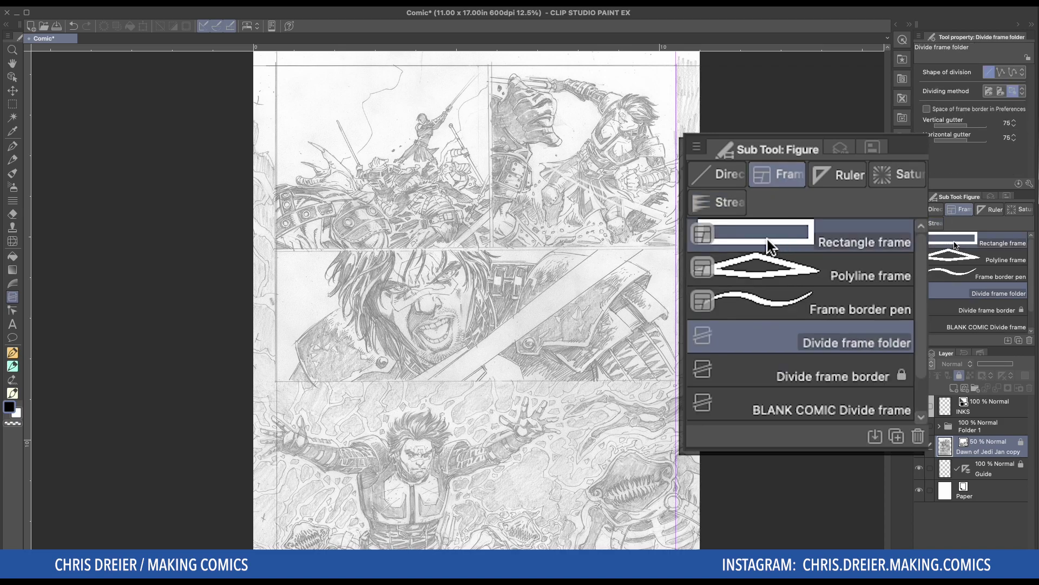
{"action": "left_click", "coordinate": [952, 241]}
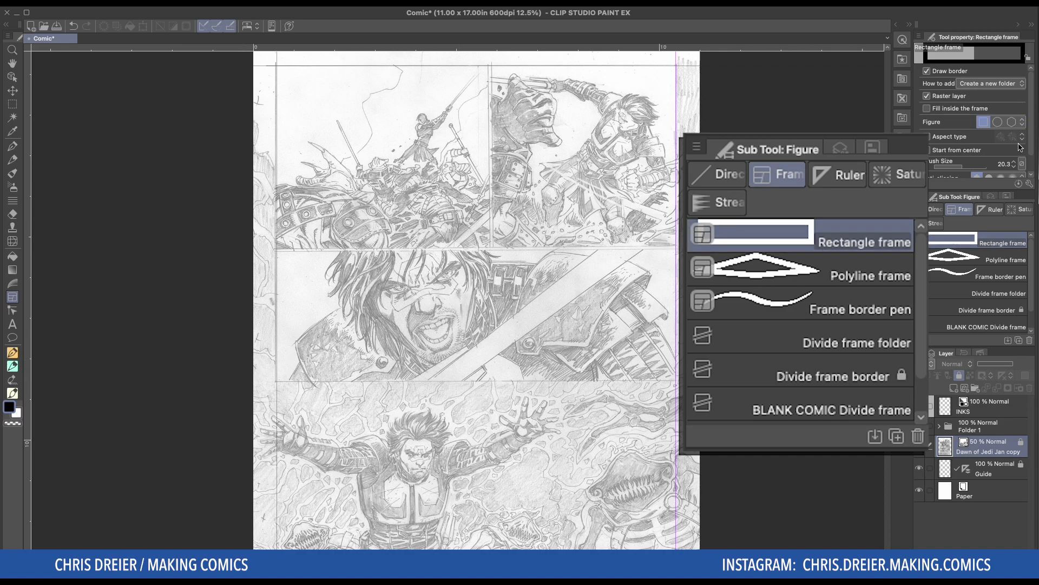
{"action": "scroll", "coordinate": [1034, 142], "scroll_direction": "down", "scroll_amount": 1}
{"action": "scroll", "coordinate": [1034, 142], "scroll_direction": "down", "scroll_amount": 1}
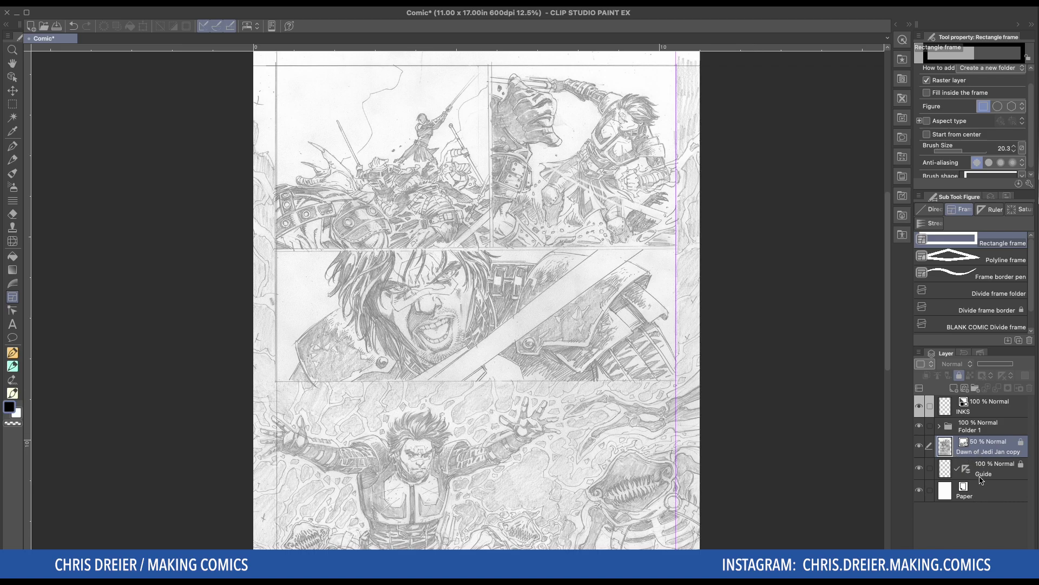
{"action": "left_click", "coordinate": [276, 65]}
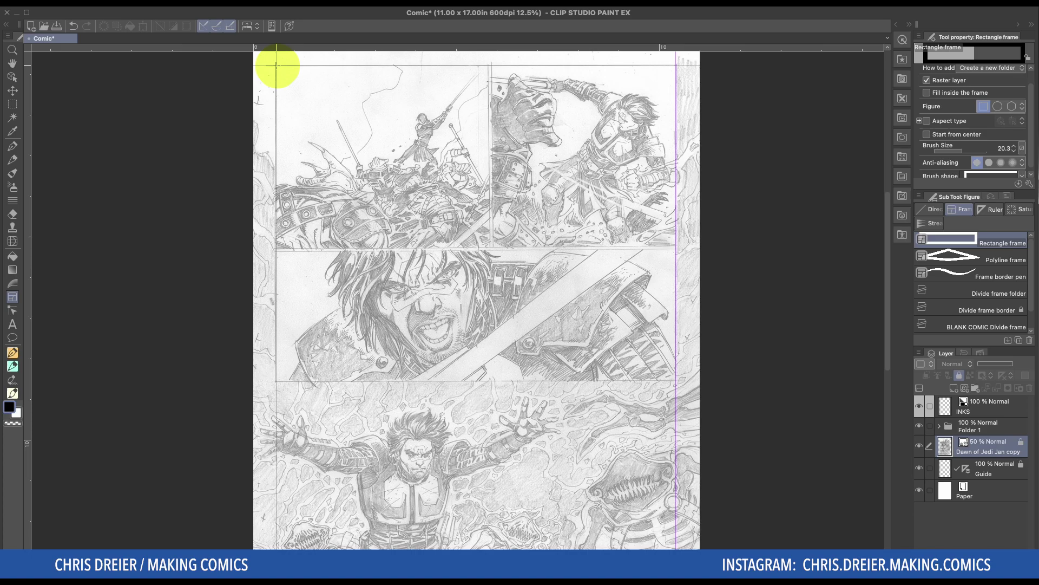
{"action": "left_click_drag", "start_coordinate": [276, 65], "coordinate": [675, 383]}
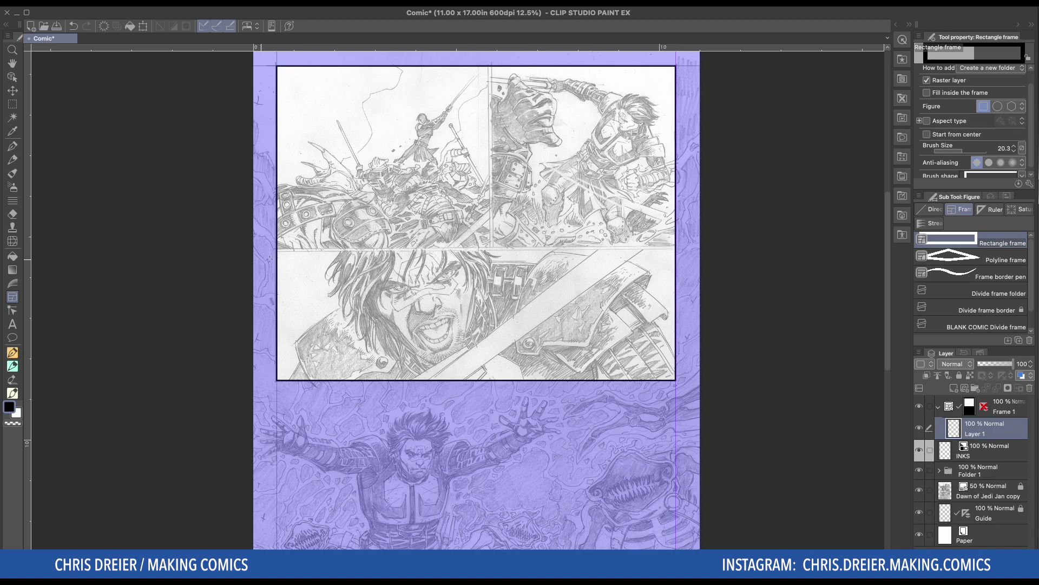
{"action": "left_click", "coordinate": [919, 515]}
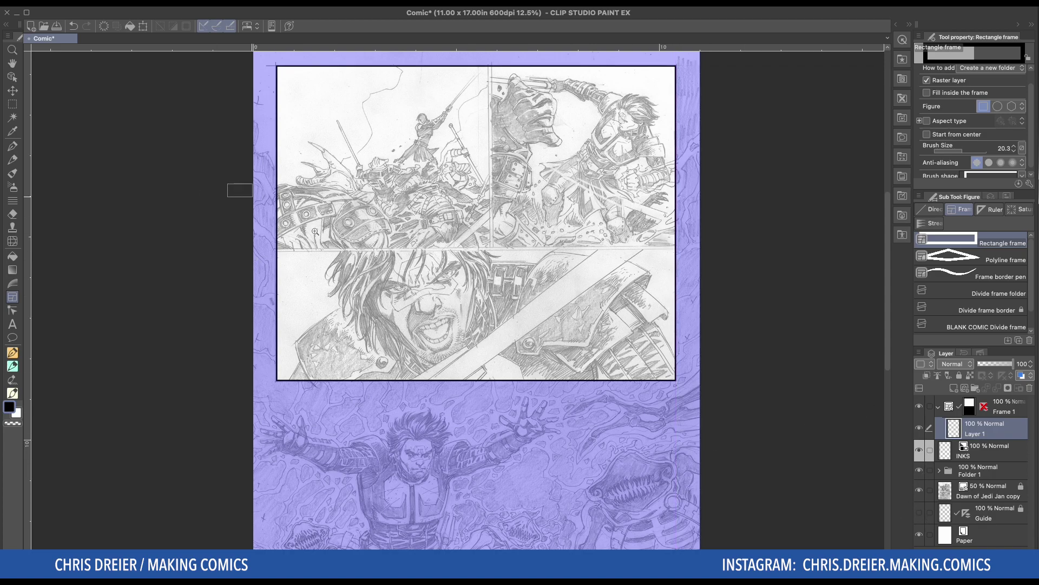
Examine the new frame's border up close along its edges and lower corner, and in the context of the page.
{"action": "left_click_drag", "start_coordinate": [232, 184], "coordinate": [378, 288]}
{"action": "scroll", "coordinate": [378, 289], "scroll_direction": "down", "scroll_amount": 10}
{"action": "scroll", "coordinate": [449, 227], "scroll_direction": "down", "scroll_amount": 1}
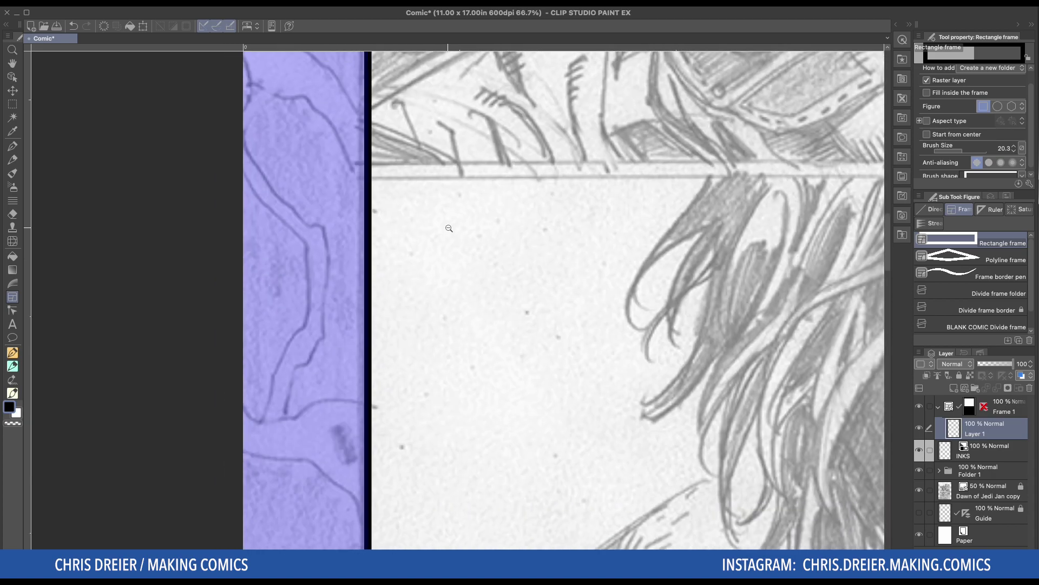
{"action": "scroll", "coordinate": [449, 339], "scroll_direction": "down", "scroll_amount": 5}
{"action": "scroll", "coordinate": [483, 331], "scroll_direction": "down", "scroll_amount": 2}
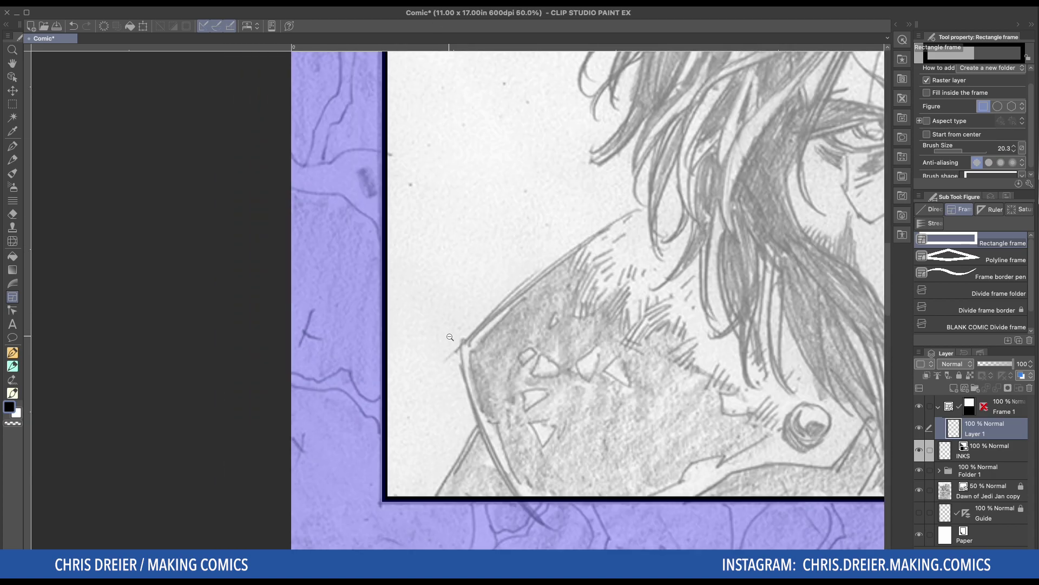
{"action": "scroll", "coordinate": [483, 330], "scroll_direction": "down", "scroll_amount": 1}
{"action": "scroll", "coordinate": [479, 279], "scroll_direction": "down", "scroll_amount": 3}
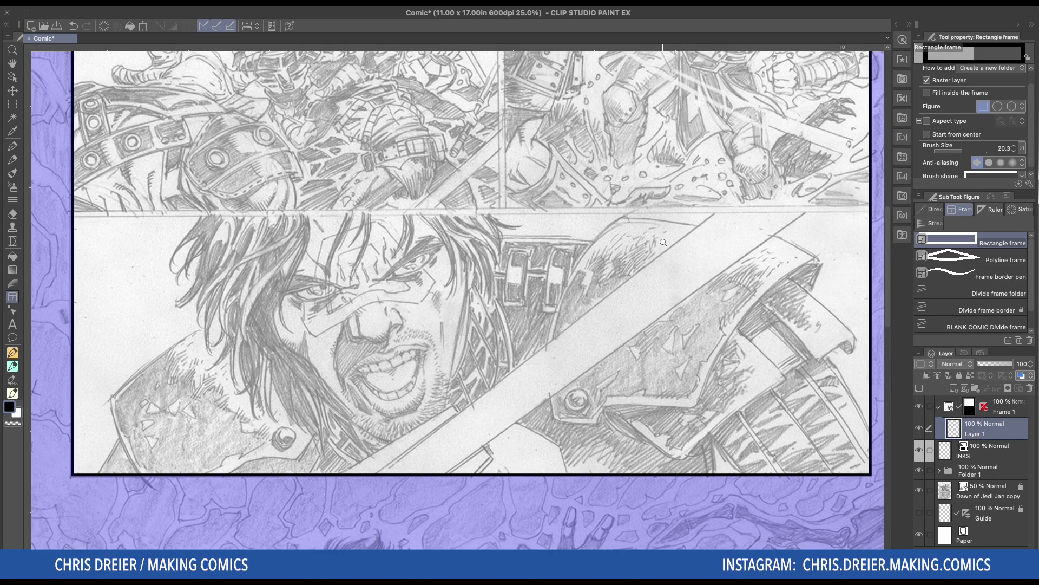
{"action": "mouse_move", "coordinate": [479, 279]}
{"action": "left_mouse_down"}
{"action": "mouse_move", "coordinate": [452, 276]}
{"action": "mouse_move", "coordinate": [492, 277]}
{"action": "left_mouse_up"}
{"action": "scroll", "coordinate": [427, 254], "scroll_direction": "up", "scroll_amount": 2}
{"action": "scroll", "coordinate": [427, 254], "scroll_direction": "down", "scroll_amount": 2}
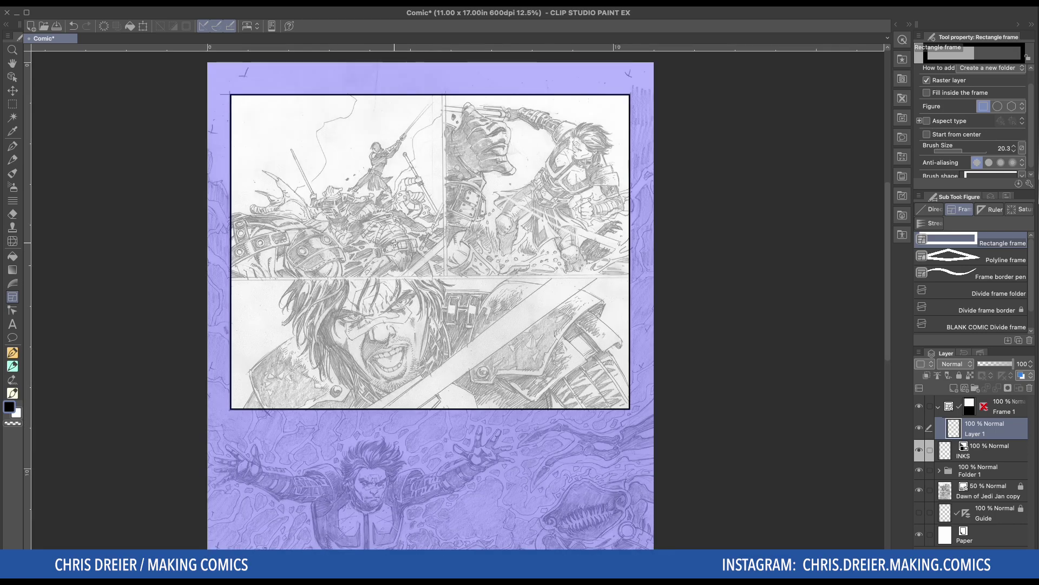
Try loose BRUSH pen strokes across the edges of the frame on Layer 1, and undo them.
{"action": "key", "text": "p"}
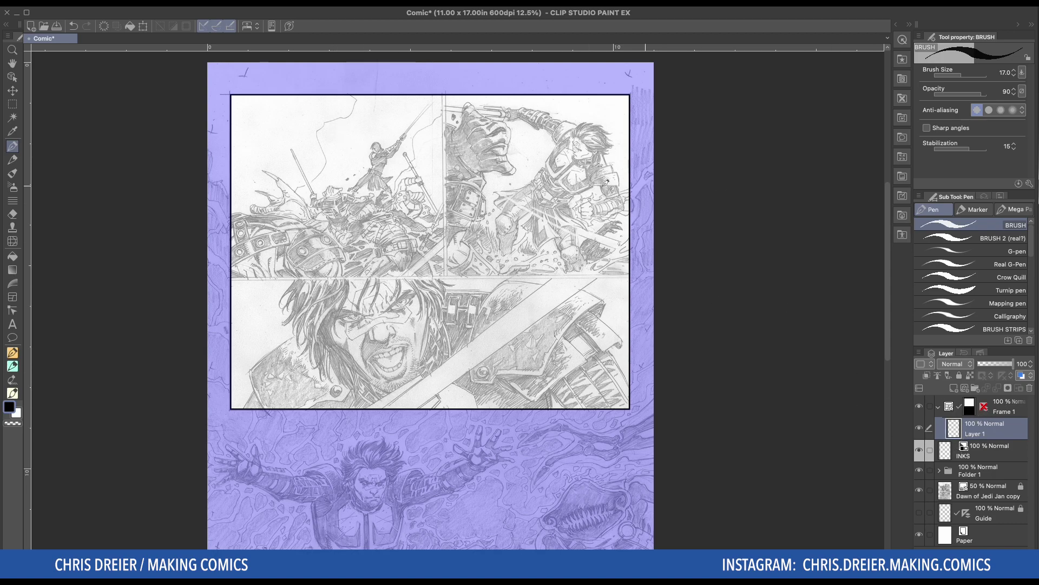
{"action": "mouse_move", "coordinate": [374, 116]}
{"action": "left_mouse_down"}
{"action": "mouse_move", "coordinate": [317, 98]}
{"action": "mouse_move", "coordinate": [318, 78]}
{"action": "mouse_move", "coordinate": [305, 125]}
{"action": "mouse_move", "coordinate": [232, 148]}
{"action": "mouse_move", "coordinate": [245, 211]}
{"action": "mouse_move", "coordinate": [232, 230]}
{"action": "mouse_move", "coordinate": [236, 276]}
{"action": "mouse_move", "coordinate": [210, 327]}
{"action": "mouse_move", "coordinate": [304, 347]}
{"action": "mouse_move", "coordinate": [438, 398]}
{"action": "mouse_move", "coordinate": [521, 407]}
{"action": "left_mouse_up"}
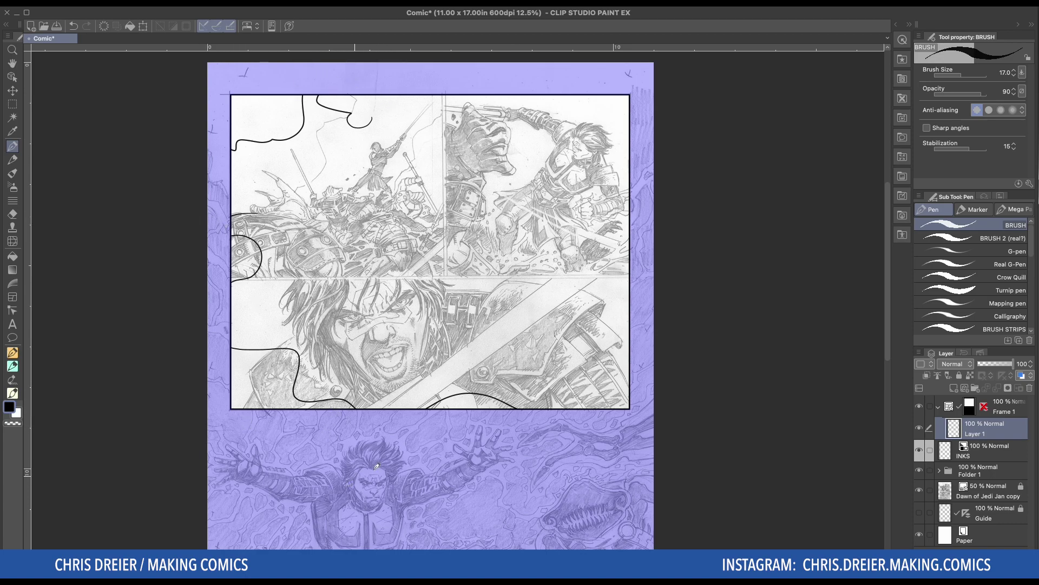
{"action": "key", "text": "ctrl+z"}
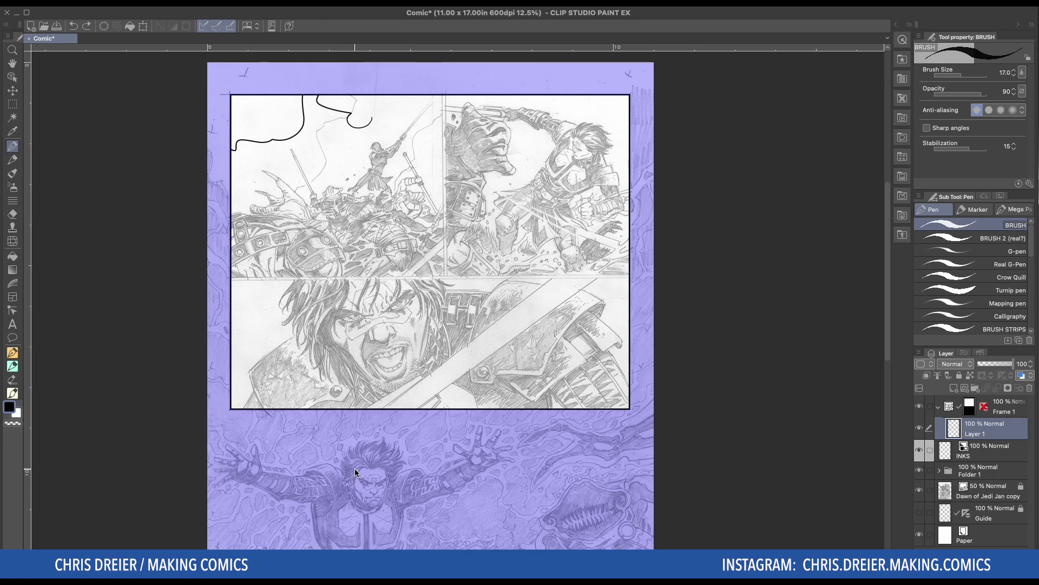
{"action": "key", "text": "ctrl+z"}
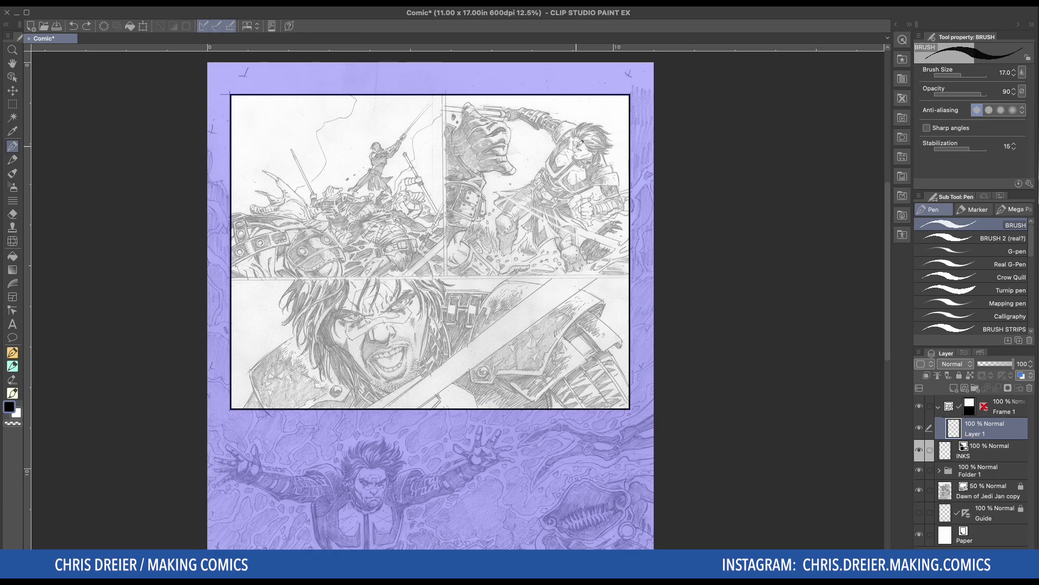
Try a vertical split of the frame with Divide frame folder, undo it, and divide the frame horizontally above the face close-up panel.
{"action": "key", "text": "u"}
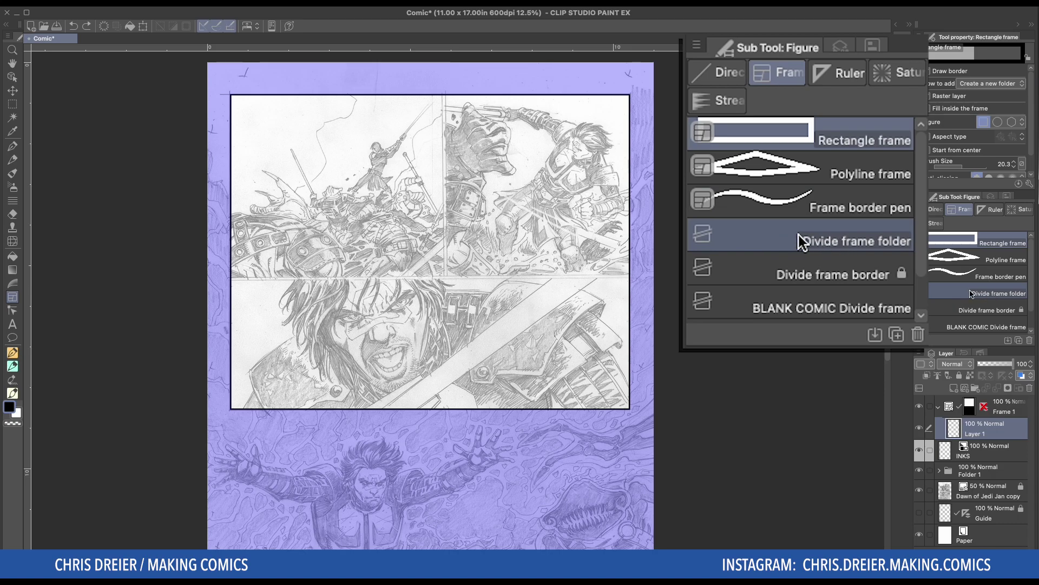
{"action": "left_click", "coordinate": [979, 294]}
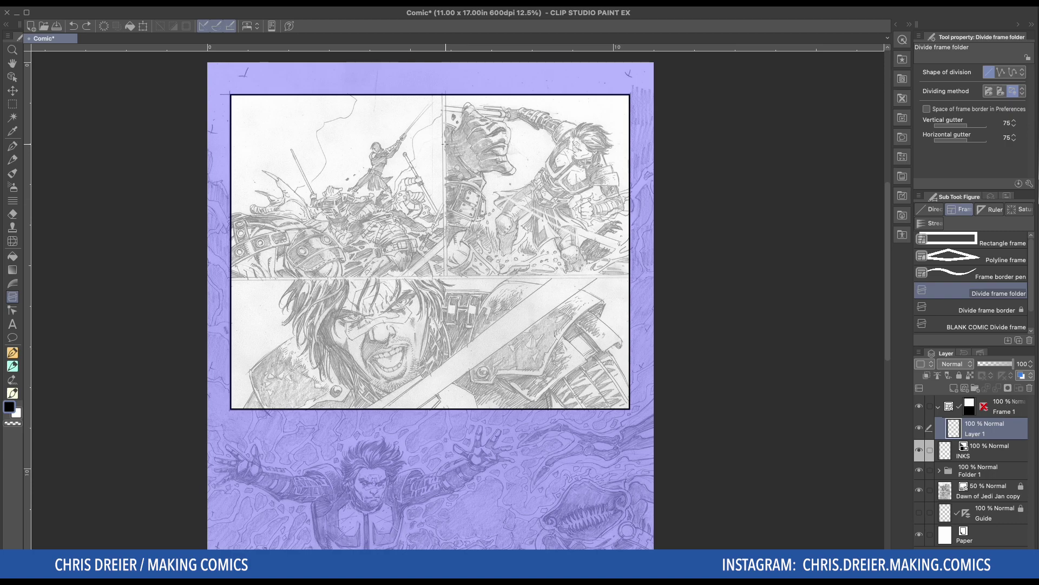
{"action": "left_click_drag", "start_coordinate": [444, 95], "coordinate": [444, 419]}
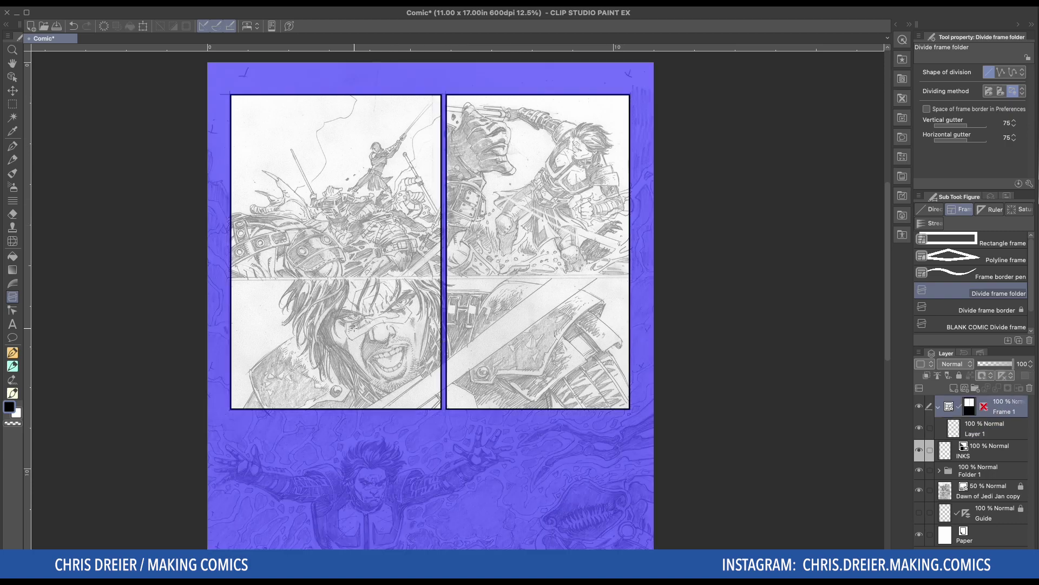
{"action": "key", "text": "ctrl+z"}
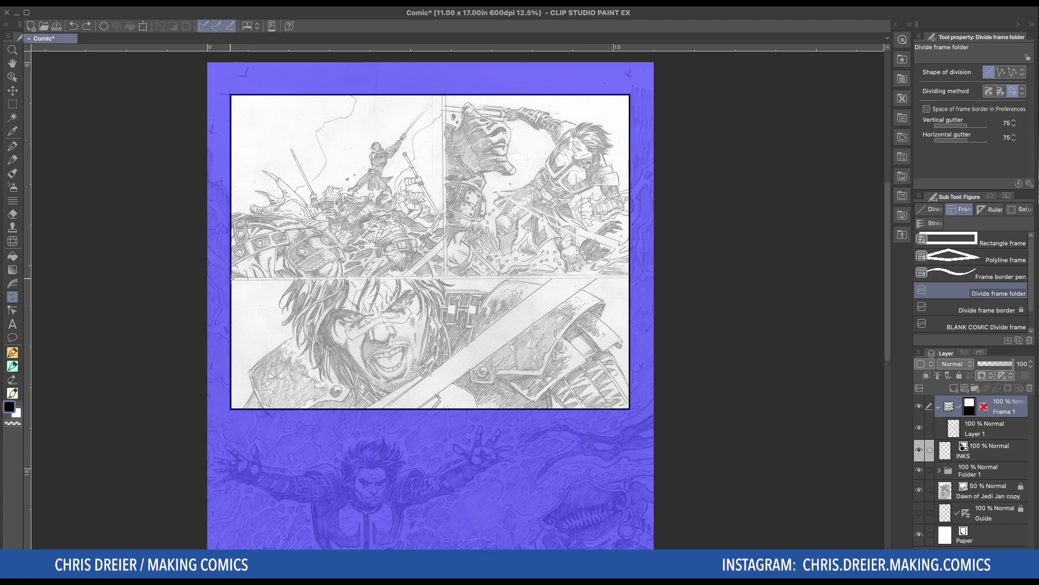
{"action": "left_click_drag", "start_coordinate": [231, 279], "coordinate": [245, 279]}
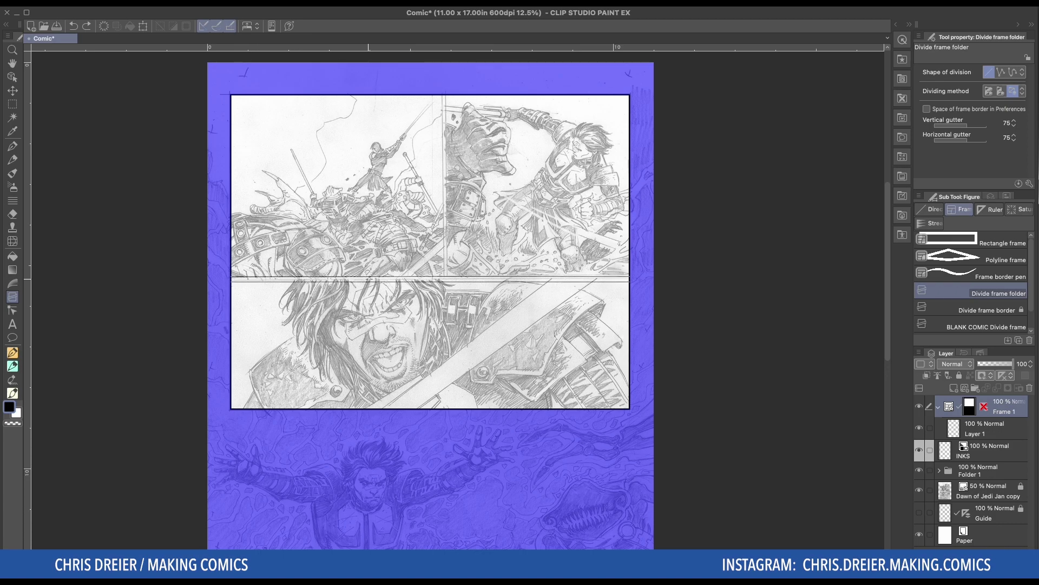
{"action": "left_click_drag", "start_coordinate": [334, 241], "coordinate": [340, 211]}
{"action": "left_click_drag", "start_coordinate": [270, 173], "coordinate": [455, 213]}
{"action": "mouse_move", "coordinate": [615, 264]}
{"action": "left_mouse_down"}
{"action": "mouse_move", "coordinate": [617, 216]}
{"action": "mouse_move", "coordinate": [617, 325]}
{"action": "mouse_move", "coordinate": [626, 277]}
{"action": "left_mouse_up"}
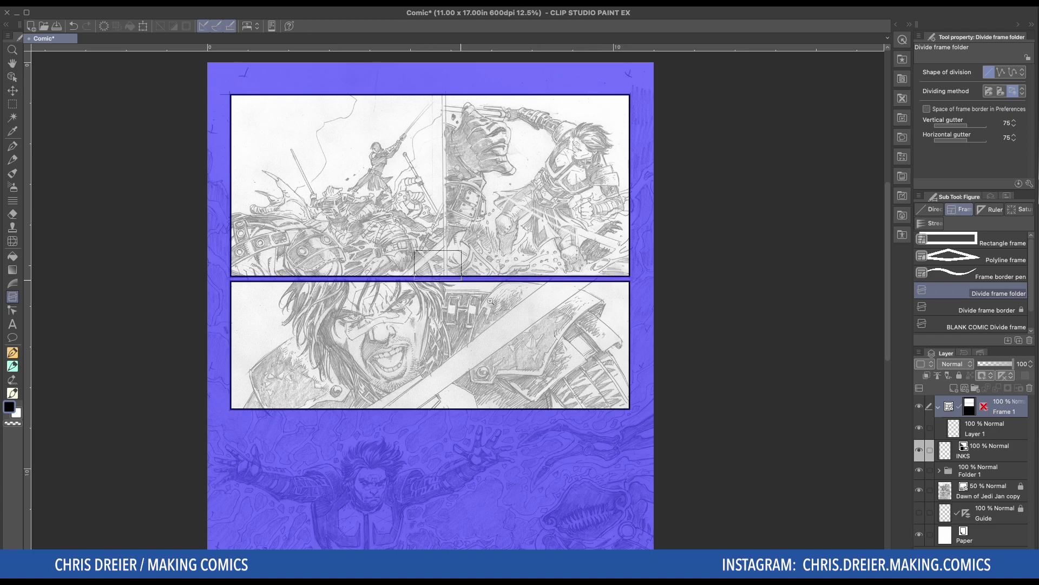
Examine the new horizontal gutter up close with the Object tool, and check both divided frames in context.
{"action": "scroll", "coordinate": [498, 319], "scroll_direction": "up", "scroll_amount": 10}
{"action": "key", "text": "o"}
{"action": "left_click", "coordinate": [345, 270]}
{"action": "scroll", "coordinate": [345, 271], "scroll_direction": "down", "scroll_amount": 1}
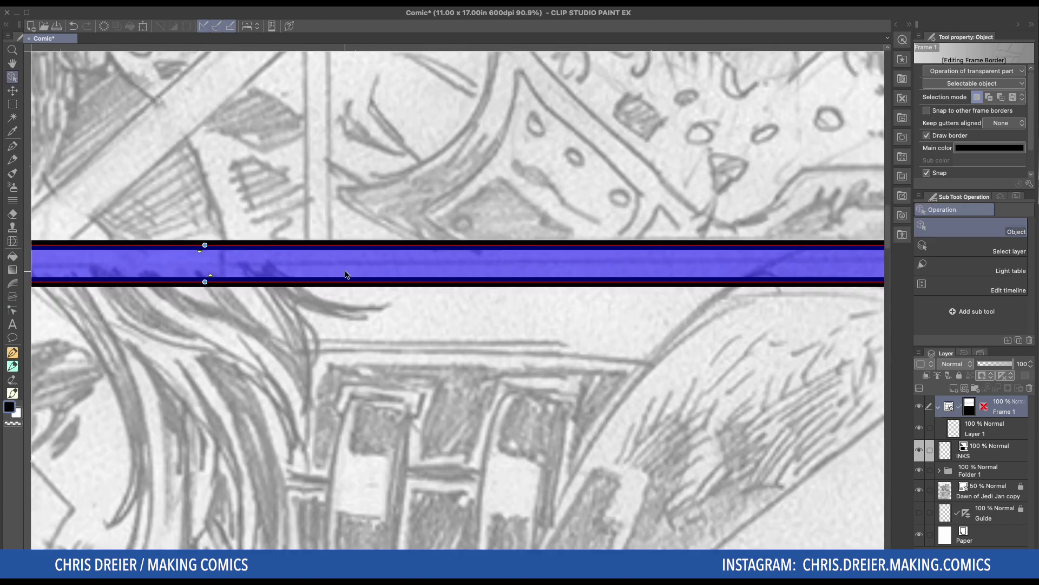
{"action": "scroll", "coordinate": [516, 301], "scroll_direction": "down", "scroll_amount": 1}
{"action": "scroll", "coordinate": [515, 301], "scroll_direction": "down", "scroll_amount": 2}
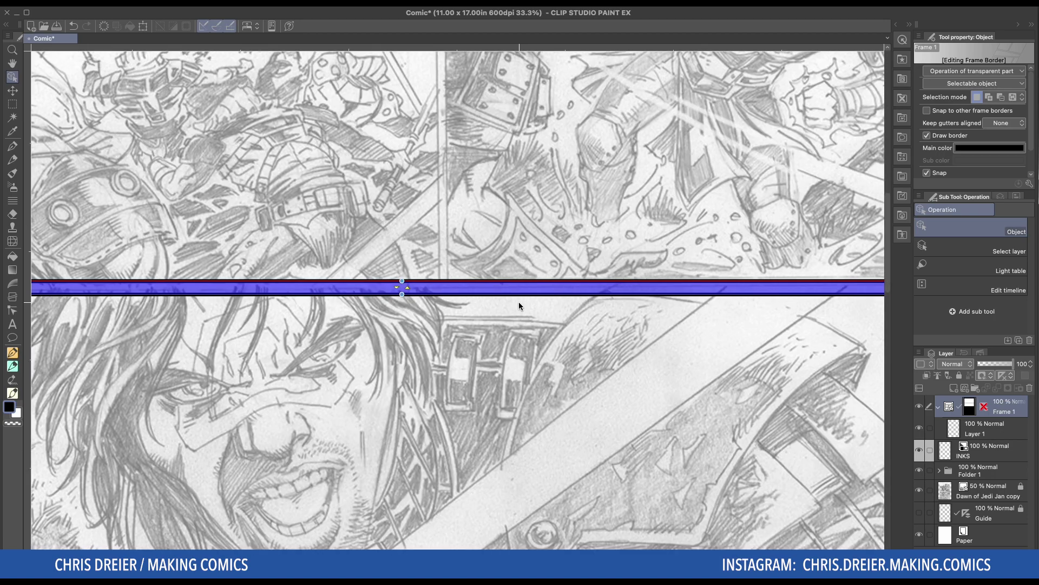
{"action": "scroll", "coordinate": [289, 328], "scroll_direction": "left", "scroll_amount": 6}
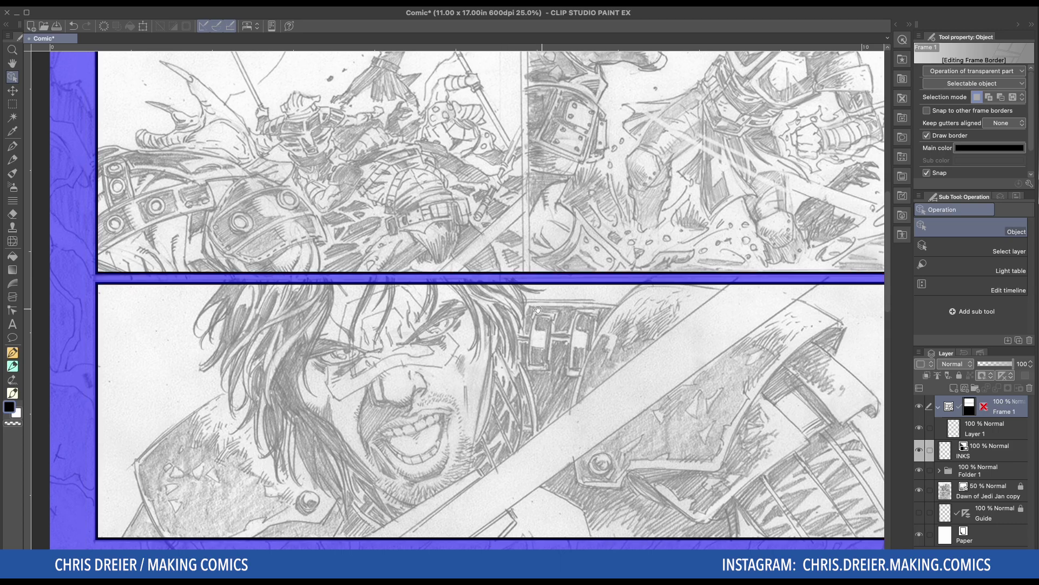
{"action": "scroll", "coordinate": [514, 303], "scroll_direction": "right", "scroll_amount": 1}
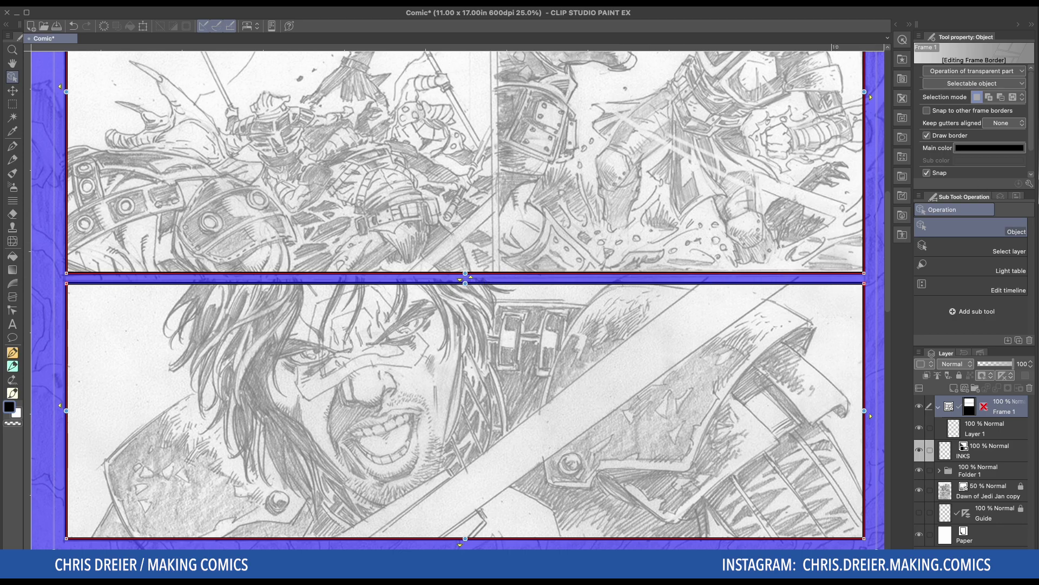
Divide the upper frame vertically along the penciled gutter between the two top panels using Divide frame folder.
{"action": "key", "text": "u"}
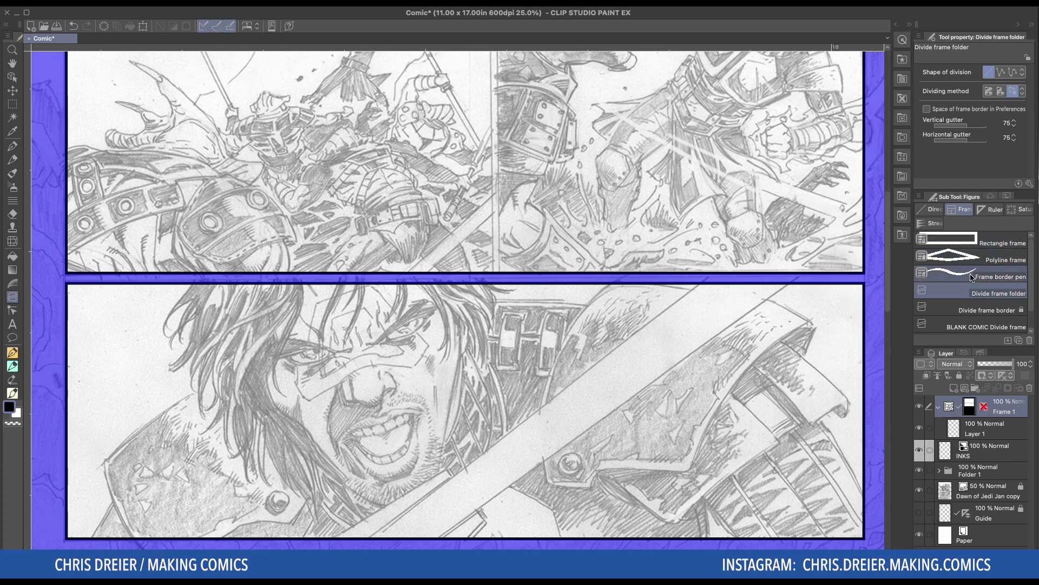
{"action": "left_click_drag", "start_coordinate": [493, 259], "coordinate": [473, 395]}
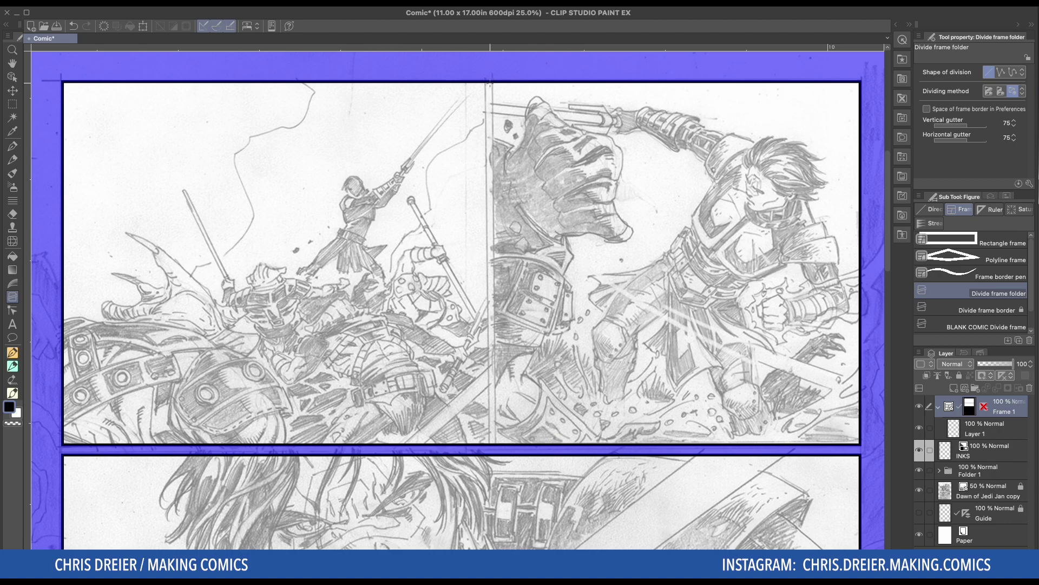
{"action": "left_click_drag", "start_coordinate": [489, 82], "coordinate": [493, 325]}
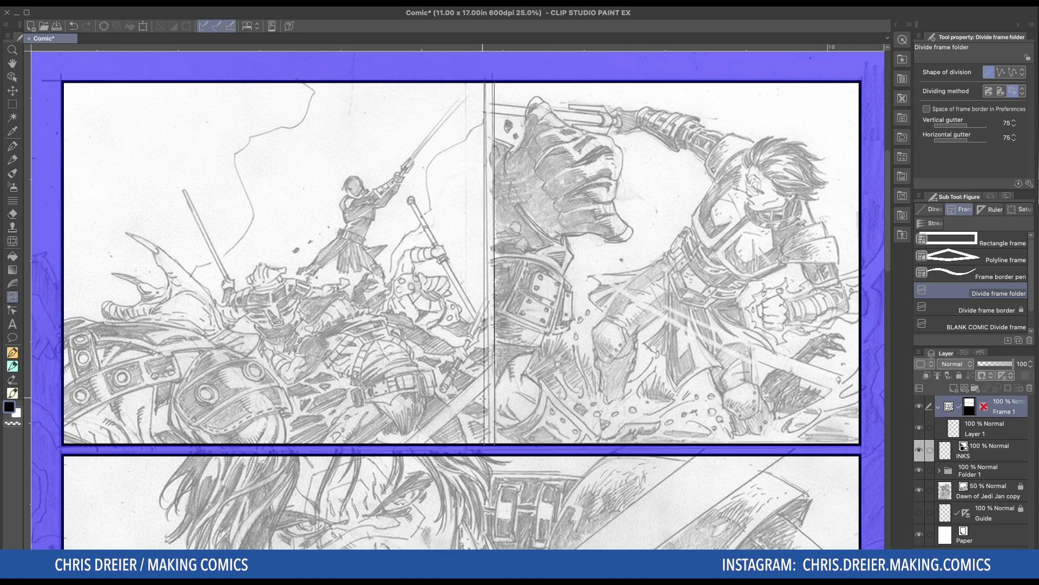
{"action": "left_click_drag", "start_coordinate": [489, 412], "coordinate": [490, 419]}
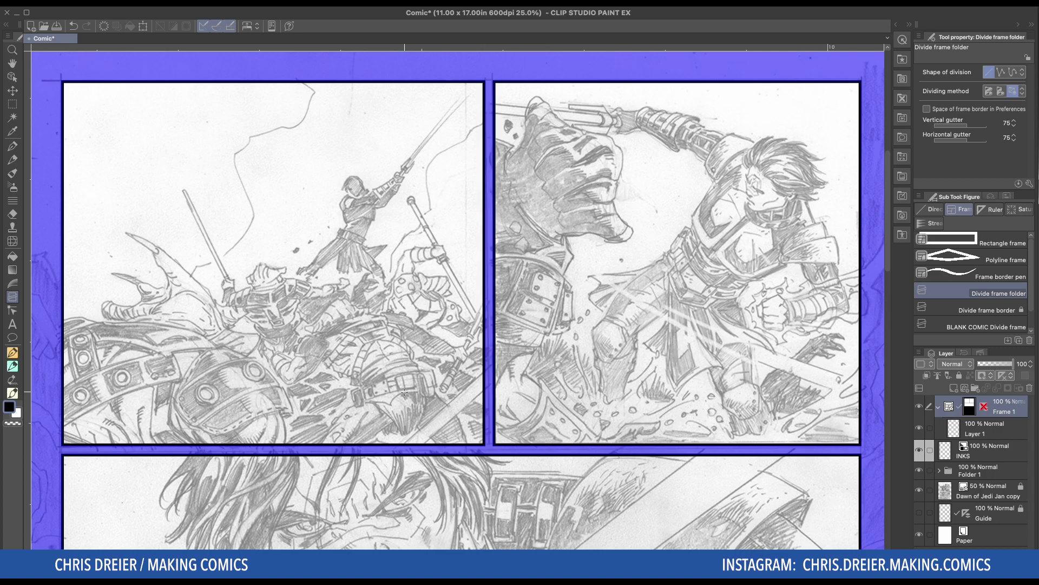
{"action": "scroll", "coordinate": [404, 394], "scroll_direction": "down", "scroll_amount": 1}
{"action": "left_click_drag", "start_coordinate": [401, 394], "coordinate": [410, 267]}
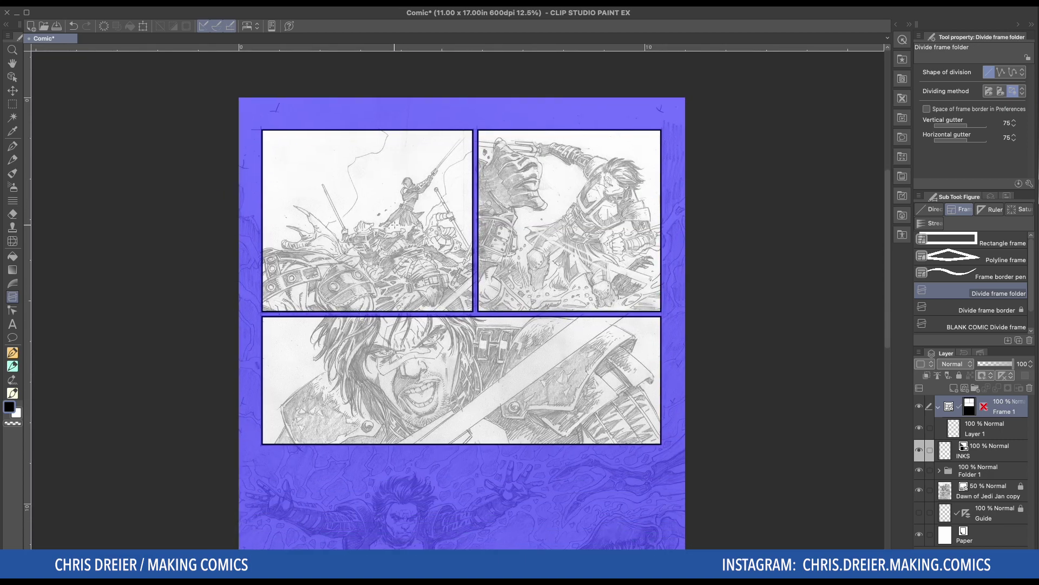
Select the Frame 1 folder and rasterize its panel borders.
{"action": "key", "text": "p"}
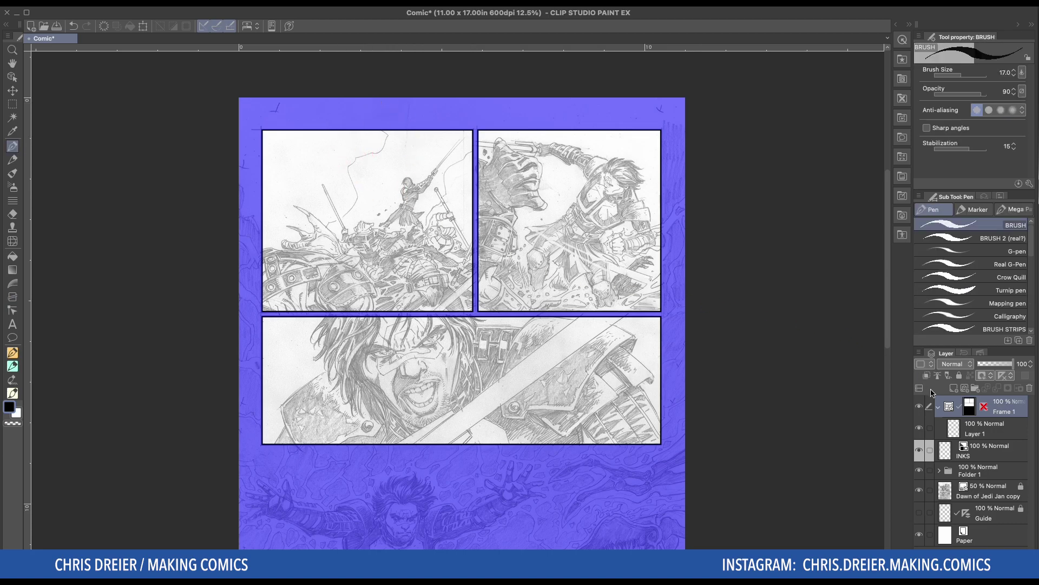
{"action": "left_click", "coordinate": [953, 429]}
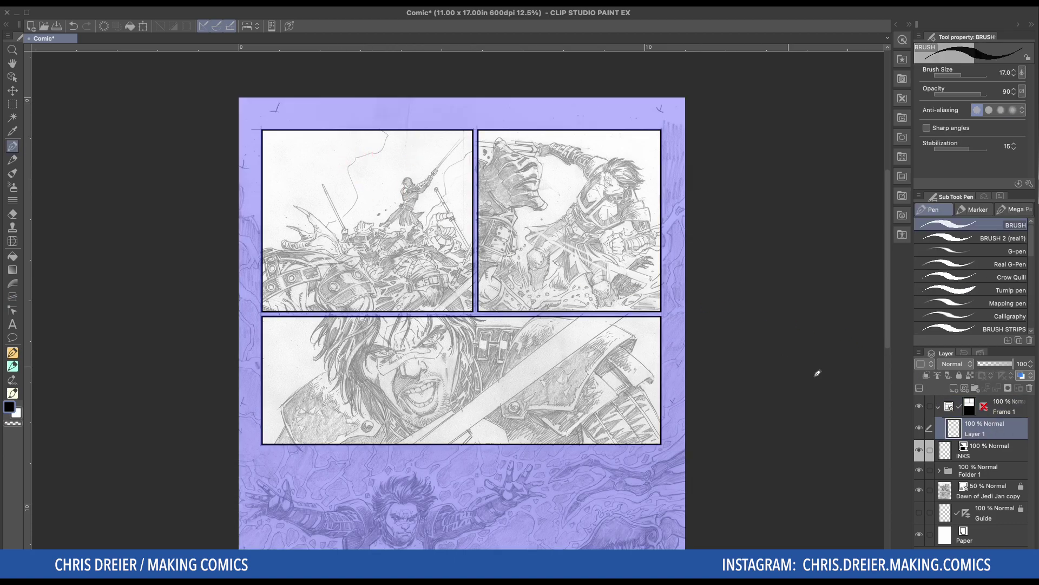
{"action": "left_click", "coordinate": [995, 411]}
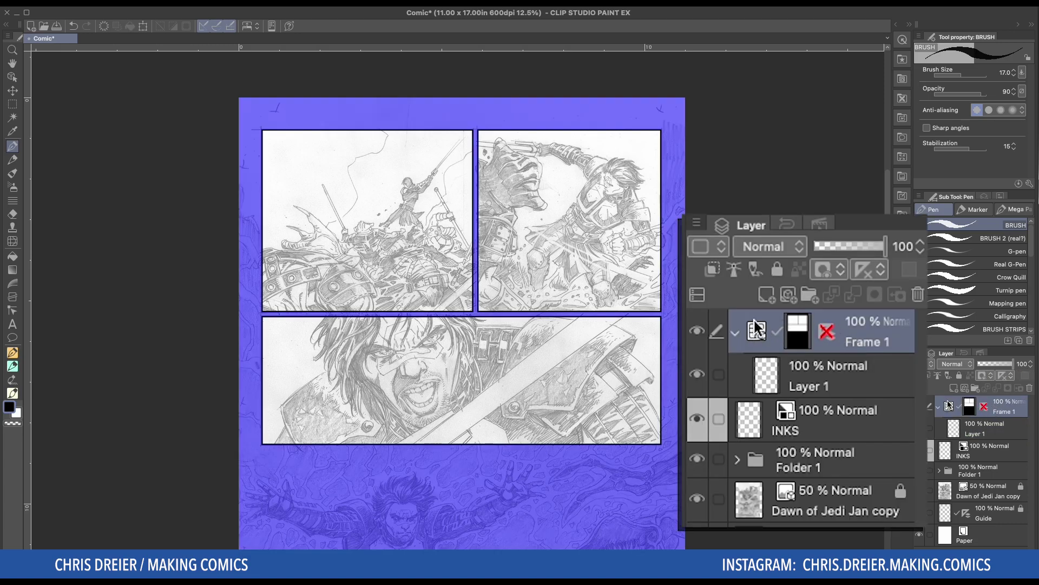
{"action": "right_click", "coordinate": [941, 403]}
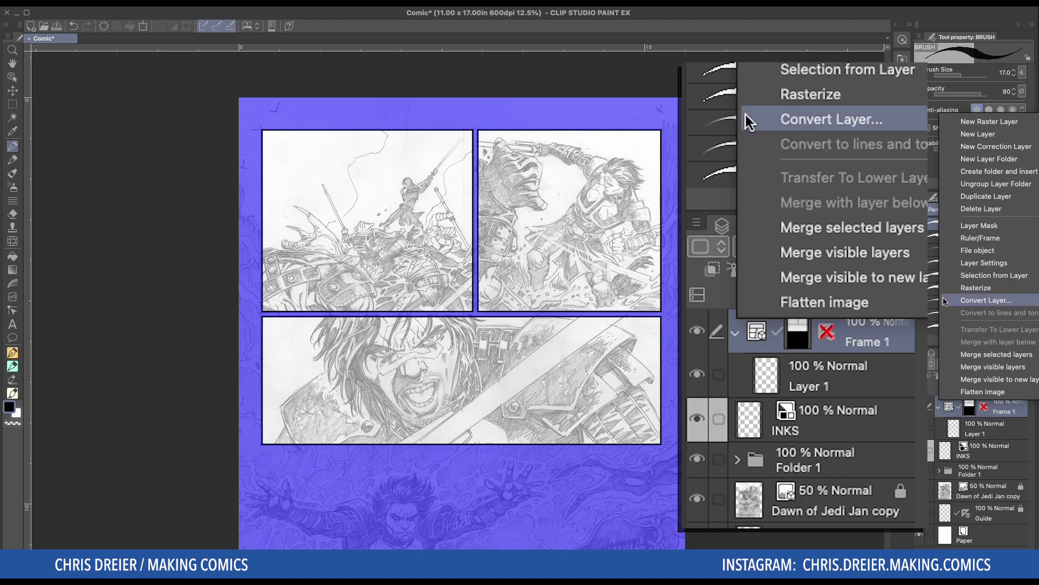
{"action": "left_click", "coordinate": [969, 289]}
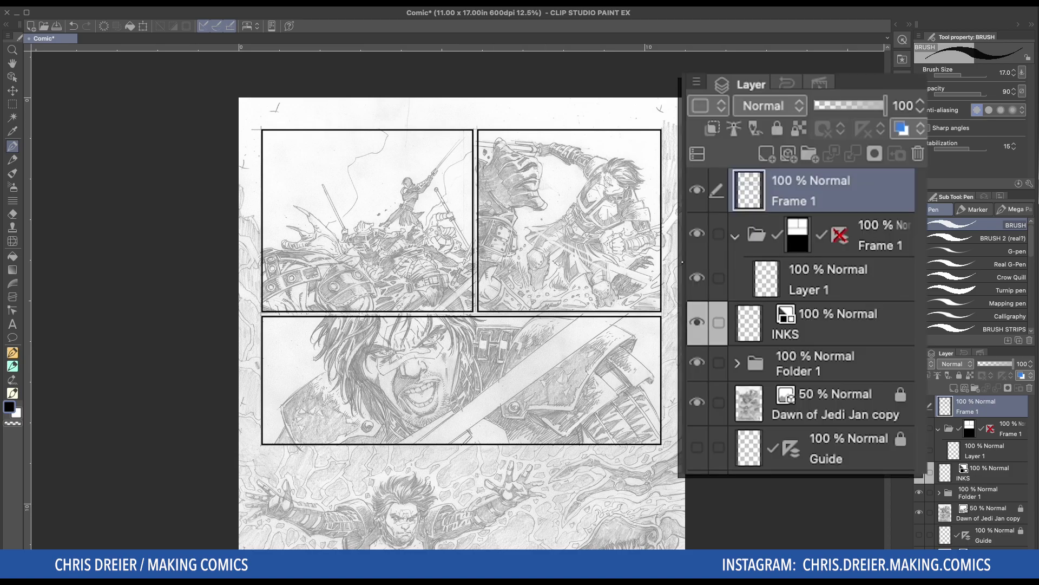
Hide and delete the leftover Frame 1 folder beneath the rasterized border layer.
{"action": "left_click", "coordinate": [697, 237]}
{"action": "left_click", "coordinate": [736, 236]}
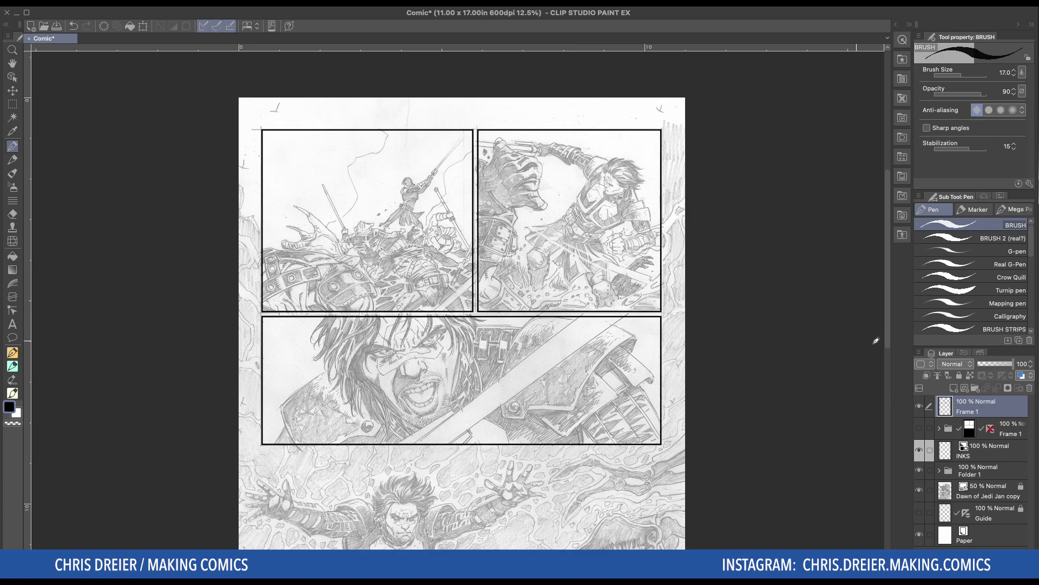
{"action": "left_click_drag", "start_coordinate": [1011, 429], "coordinate": [1030, 389]}
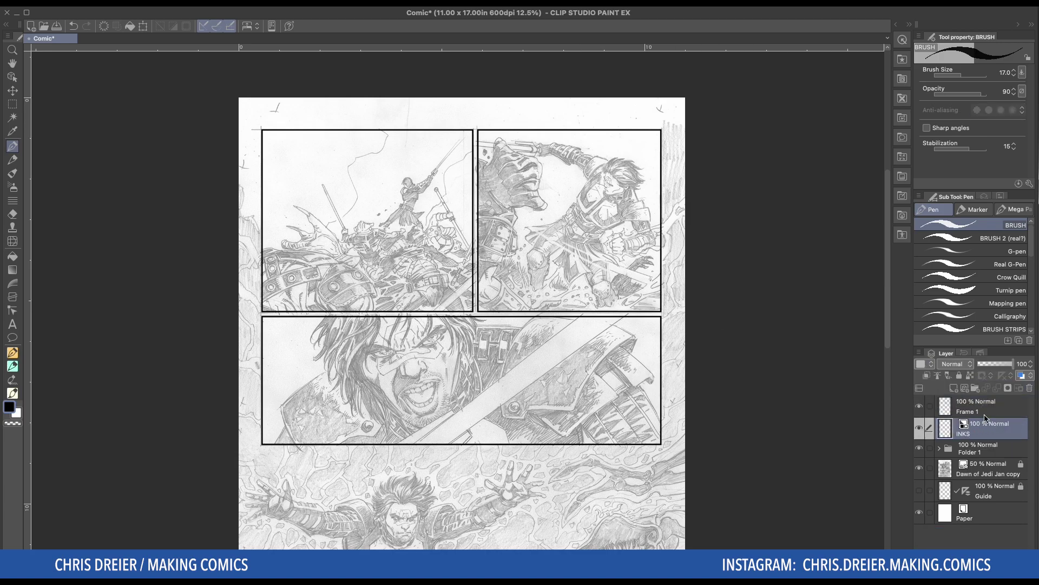
Toggle the visibility of the rasterized Frame 1 layer off and on, and examine the panel borders up close.
{"action": "left_click", "coordinate": [920, 407]}
{"action": "left_click", "coordinate": [920, 407]}
{"action": "left_click_drag", "start_coordinate": [369, 214], "coordinate": [509, 286]}
{"action": "left_click", "coordinate": [919, 406]}
{"action": "left_click", "coordinate": [920, 407]}
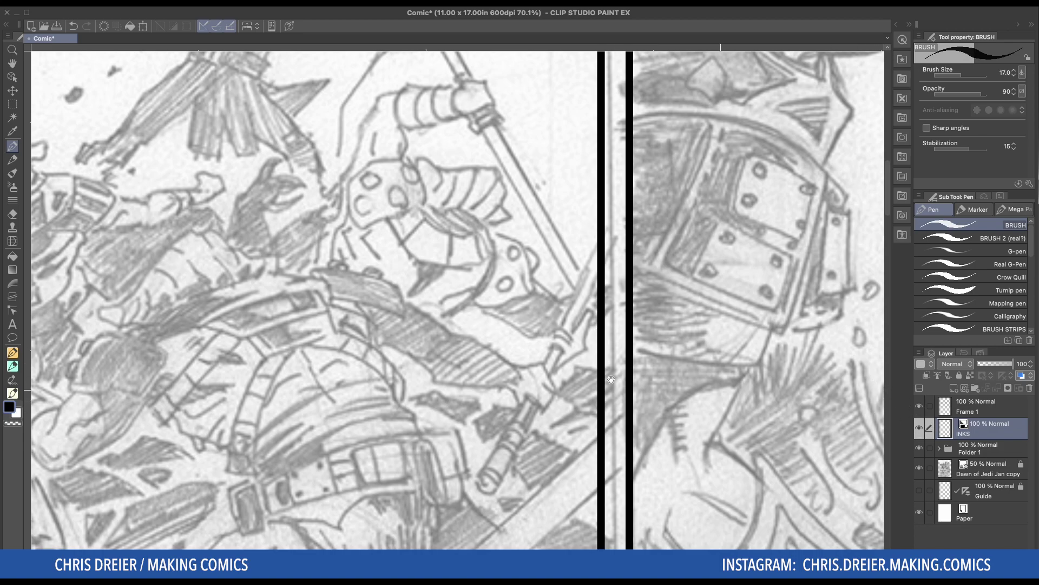
{"action": "scroll", "coordinate": [415, 343], "scroll_direction": "down", "scroll_amount": 8}
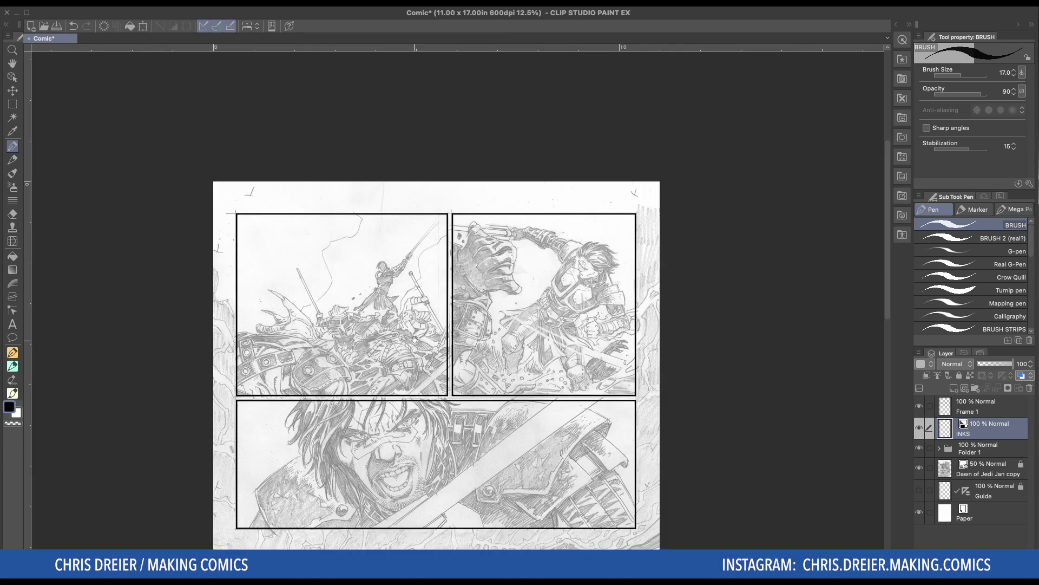
{"action": "left_click_drag", "start_coordinate": [415, 340], "coordinate": [461, 253]}
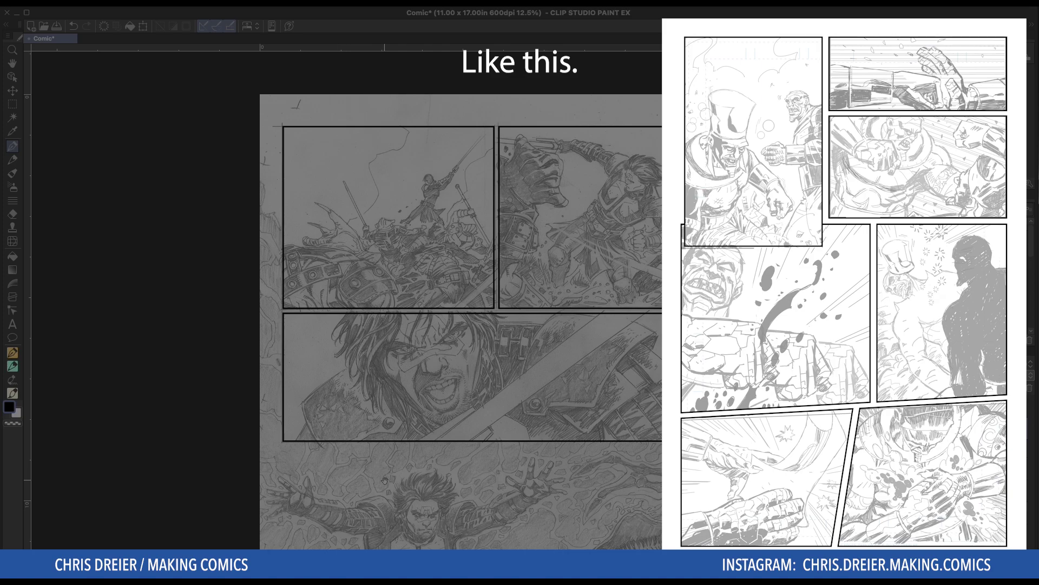
Select the rasterized Frame 1 border layer and lock it.
{"action": "left_click_drag", "start_coordinate": [384, 480], "coordinate": [310, 245]}
{"action": "scroll", "coordinate": [592, 231], "scroll_direction": "up", "scroll_amount": 3}
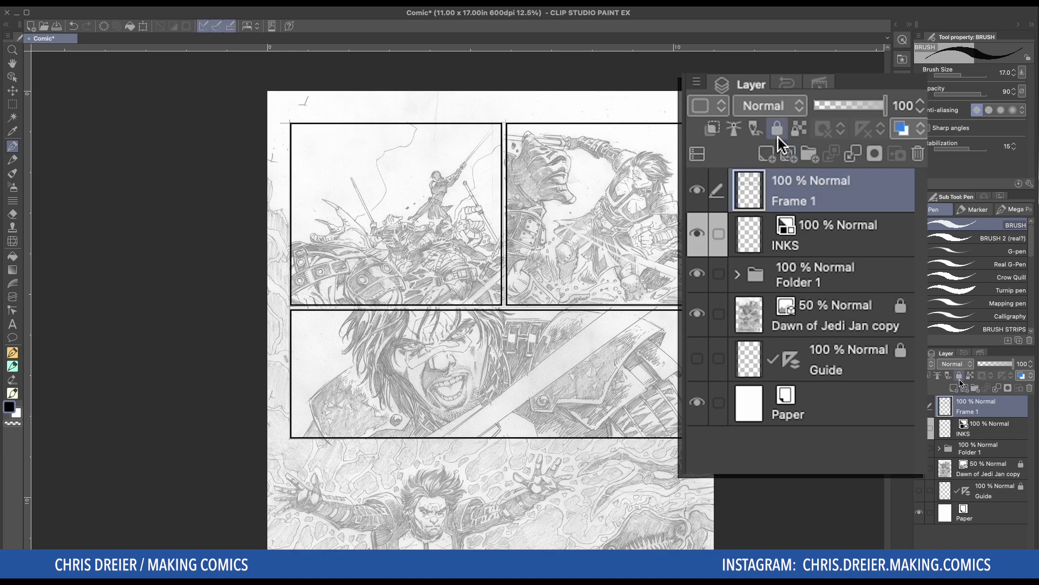
{"action": "left_click", "coordinate": [960, 375]}
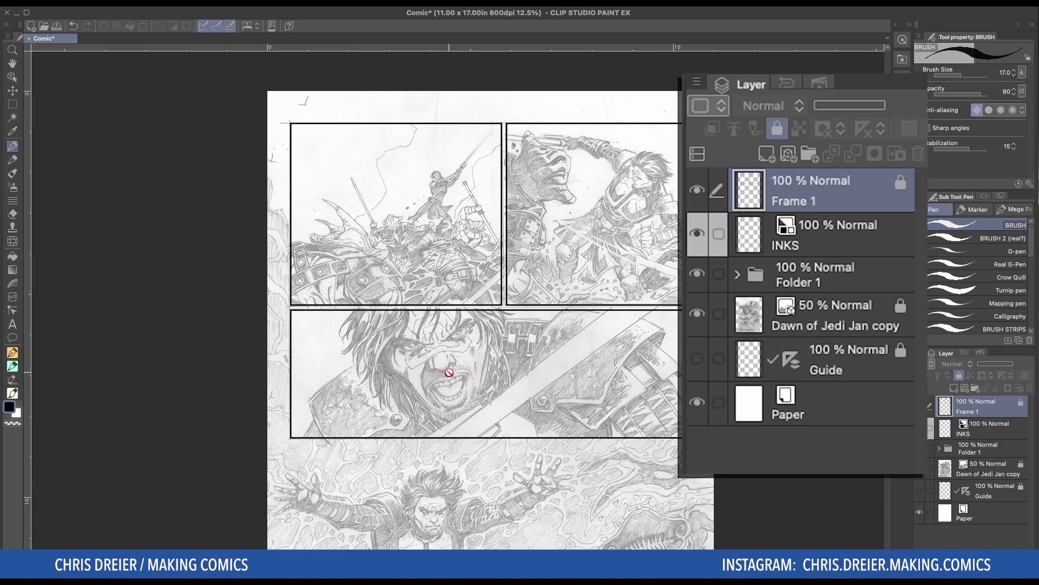
{"action": "left_click", "coordinate": [475, 361]}
{"action": "left_click_drag", "start_coordinate": [475, 361], "coordinate": [481, 279]}
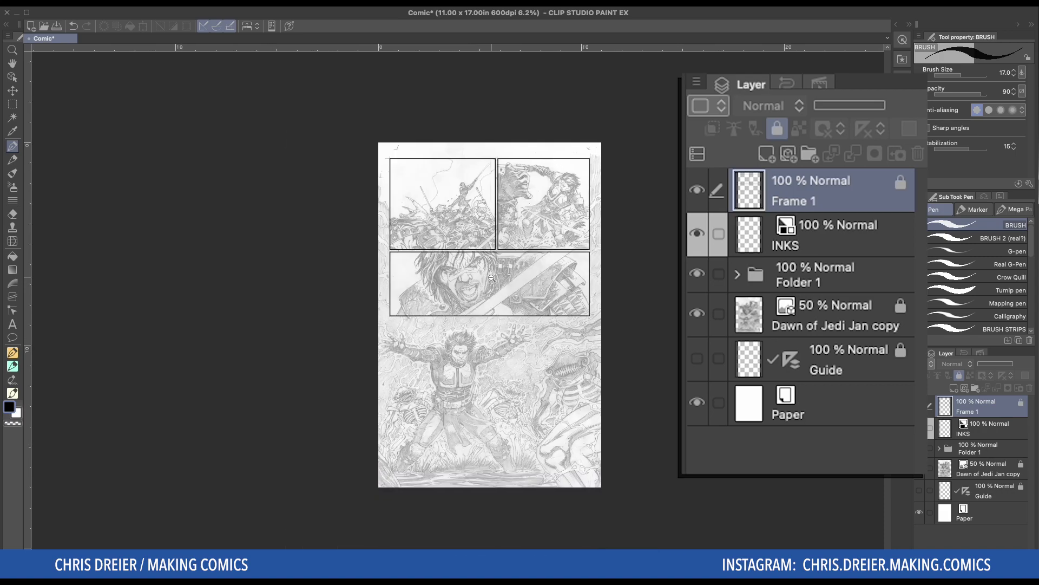
{"action": "left_click", "coordinate": [491, 278]}
{"action": "left_click", "coordinate": [491, 278]}
{"action": "left_click", "coordinate": [490, 276]}
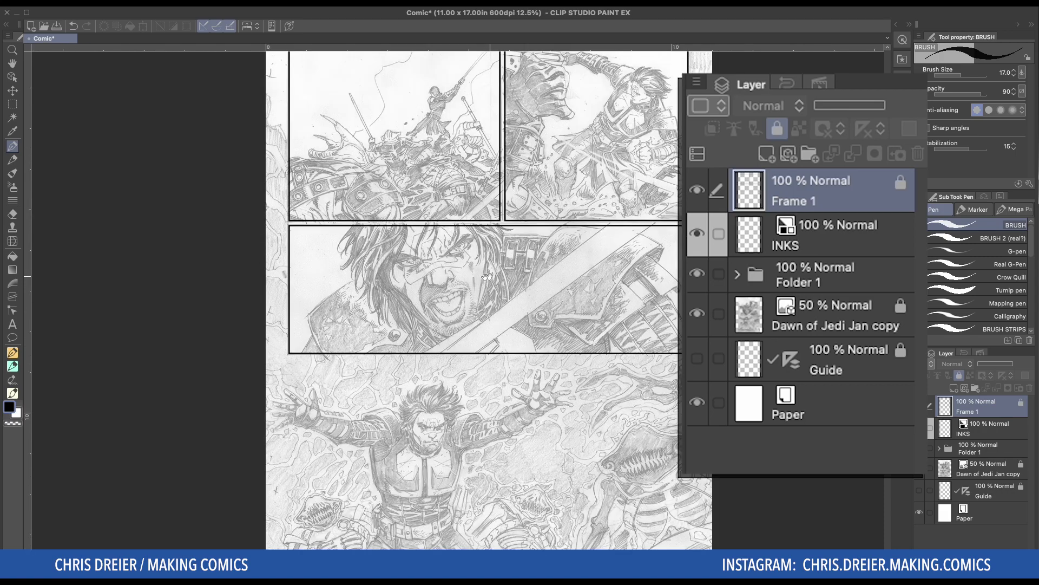
{"action": "left_click_drag", "start_coordinate": [476, 276], "coordinate": [470, 333]}
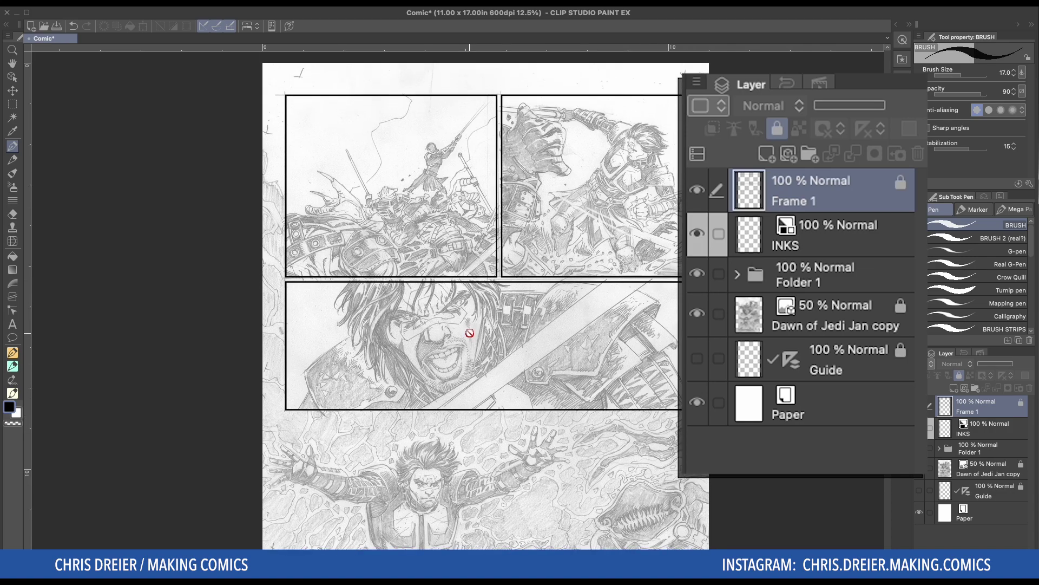